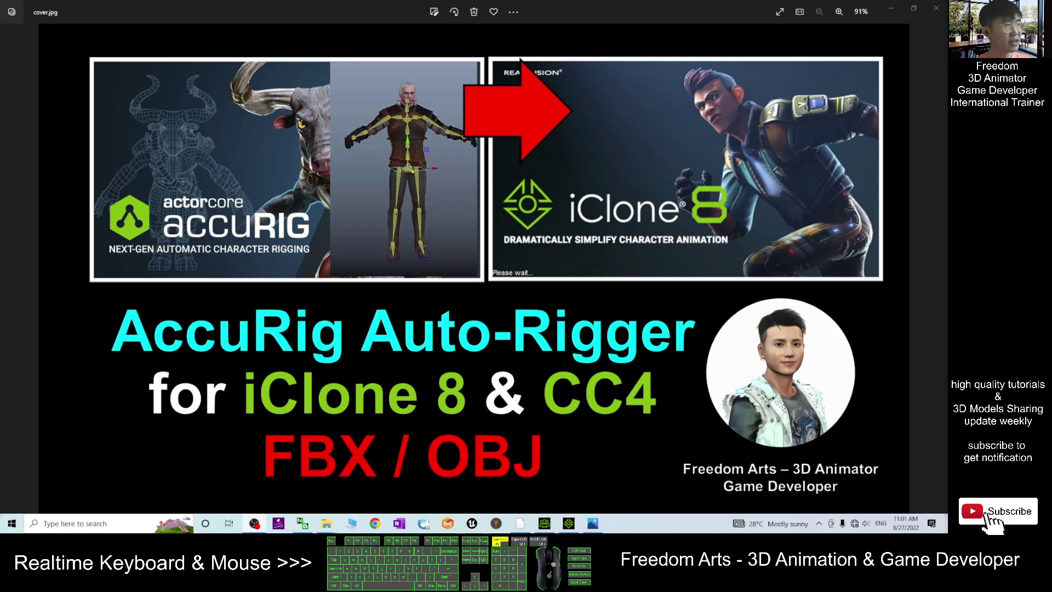
Step: Compare the avatar01 no-skeleton and rigged FBX files in the demo folder
left_click(327, 523)
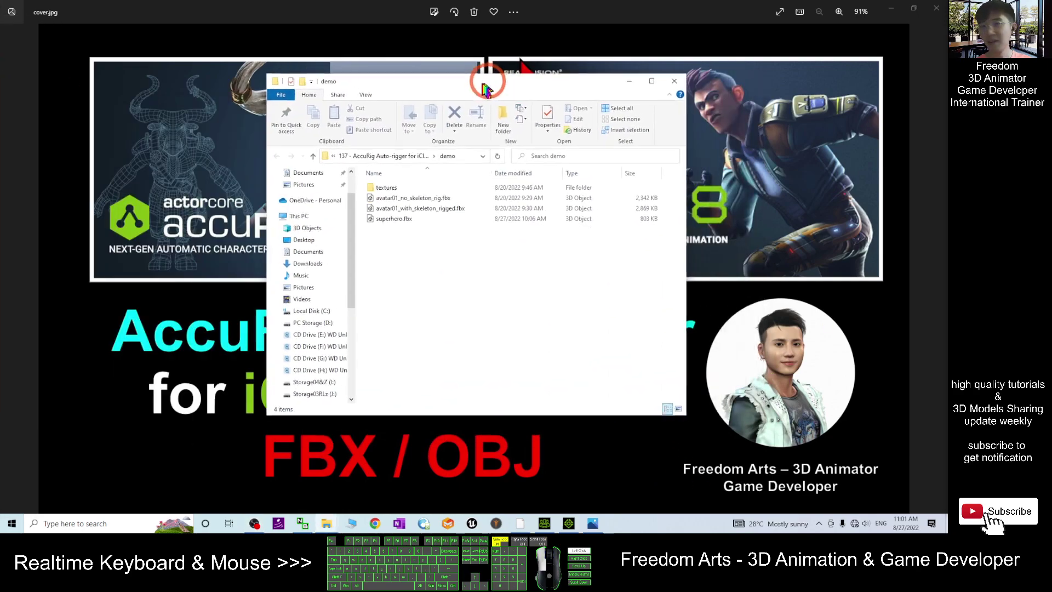
double_click(414, 212)
left_click(418, 222)
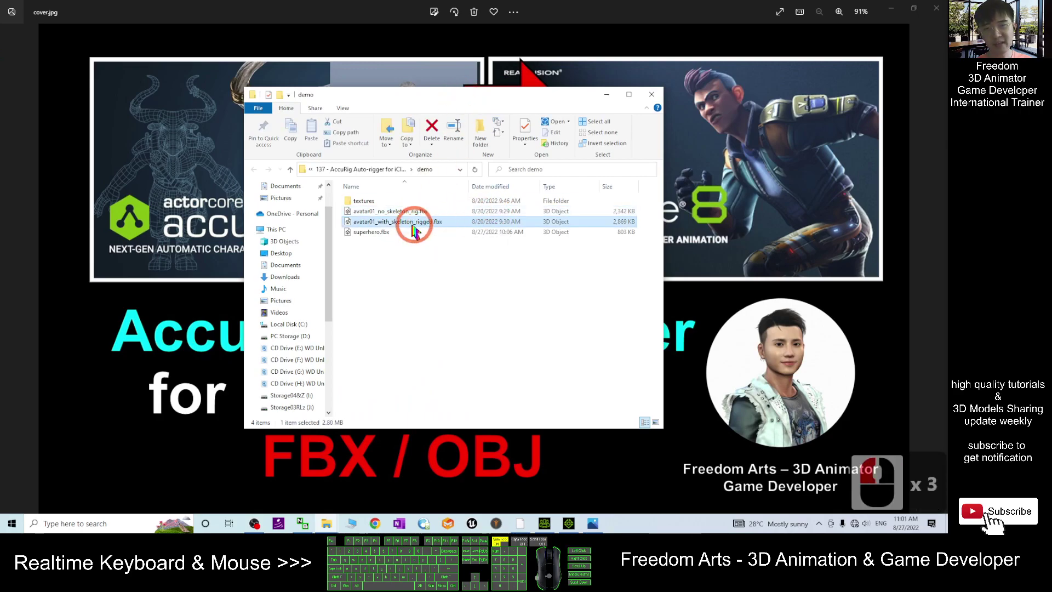
left_click(615, 217)
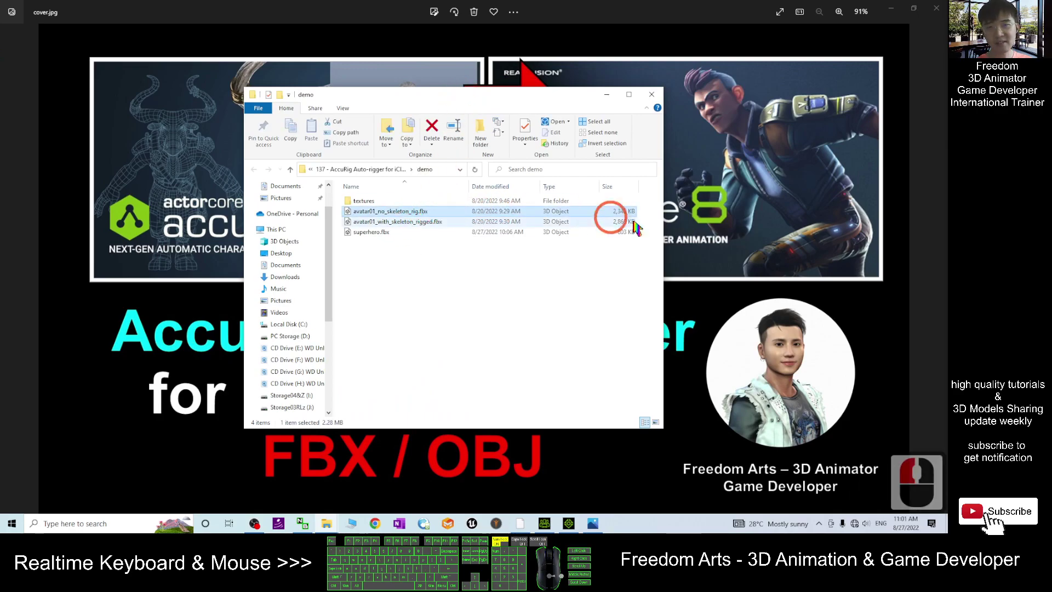
left_click(387, 212)
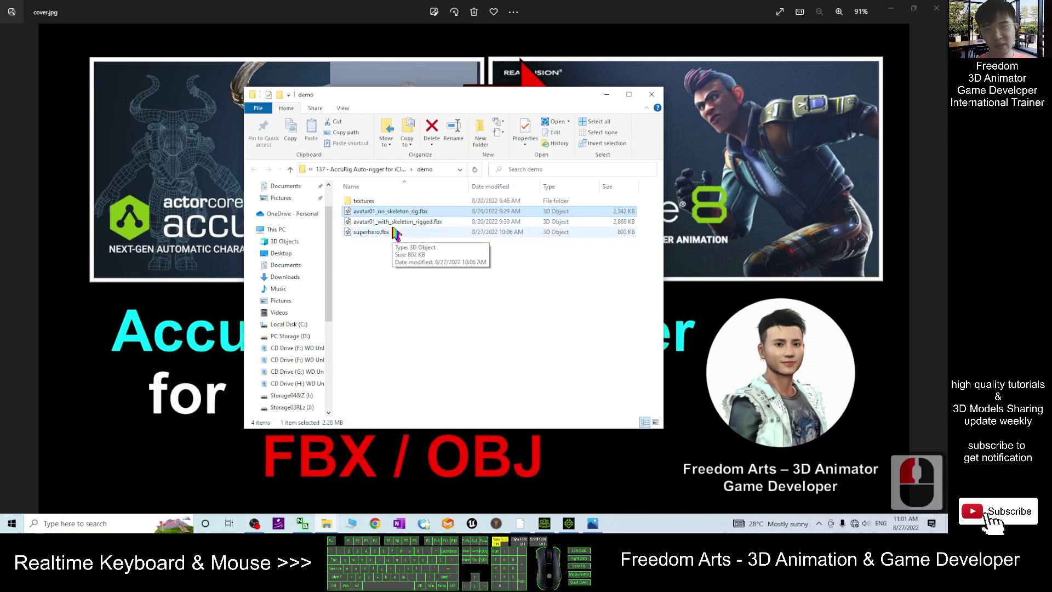
left_click(416, 226)
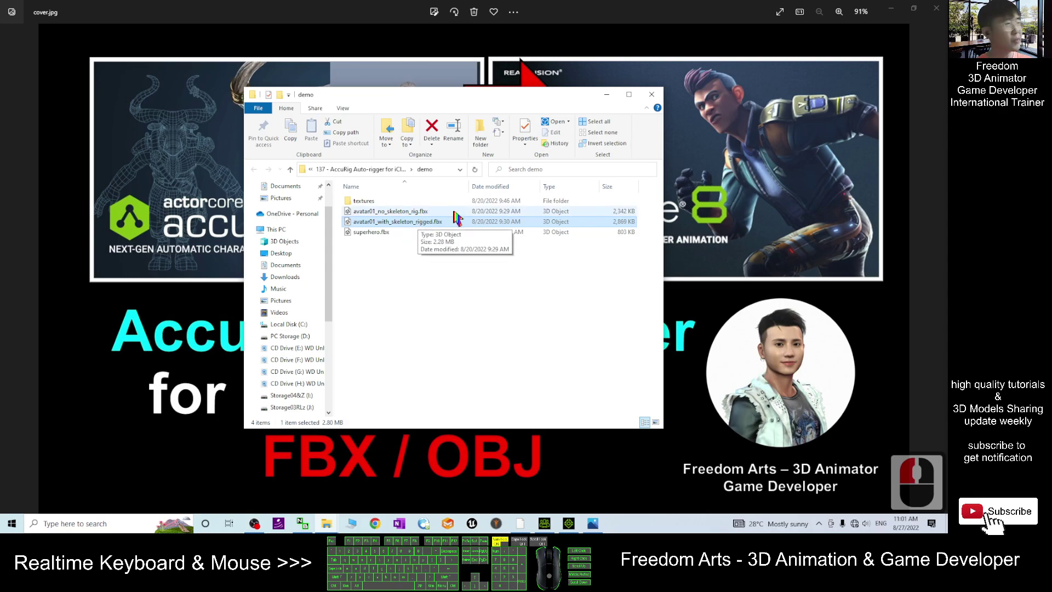
Step: Move the folder window left and bring Character Creator to the front
left_click_drag(487, 94, 352, 91)
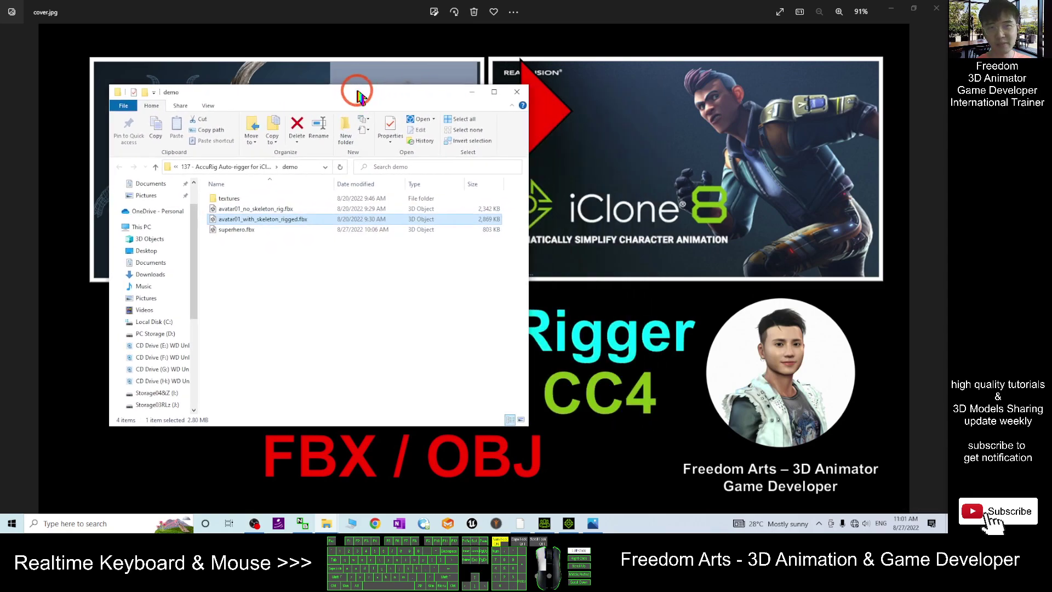
left_click(655, 468)
left_click(545, 523)
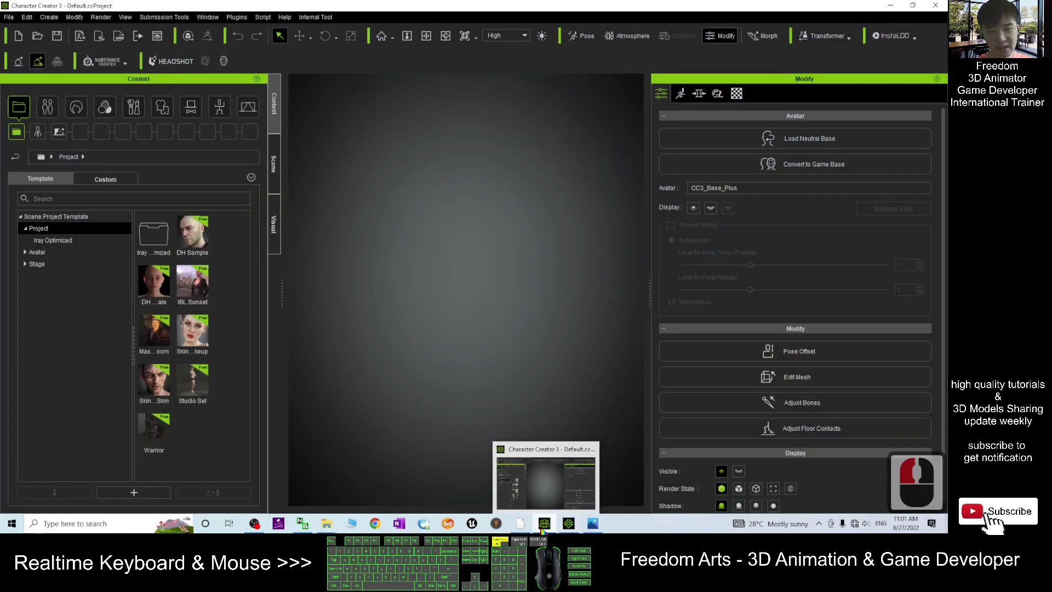
Step: Place the demo folder window over Character Creator 4
left_click(545, 523)
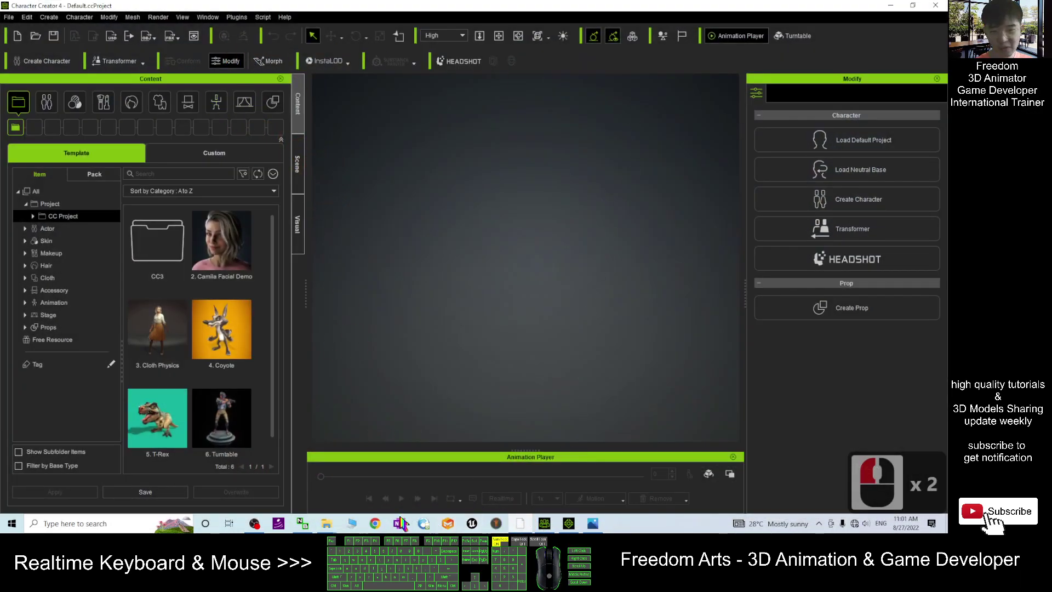
left_click(329, 527)
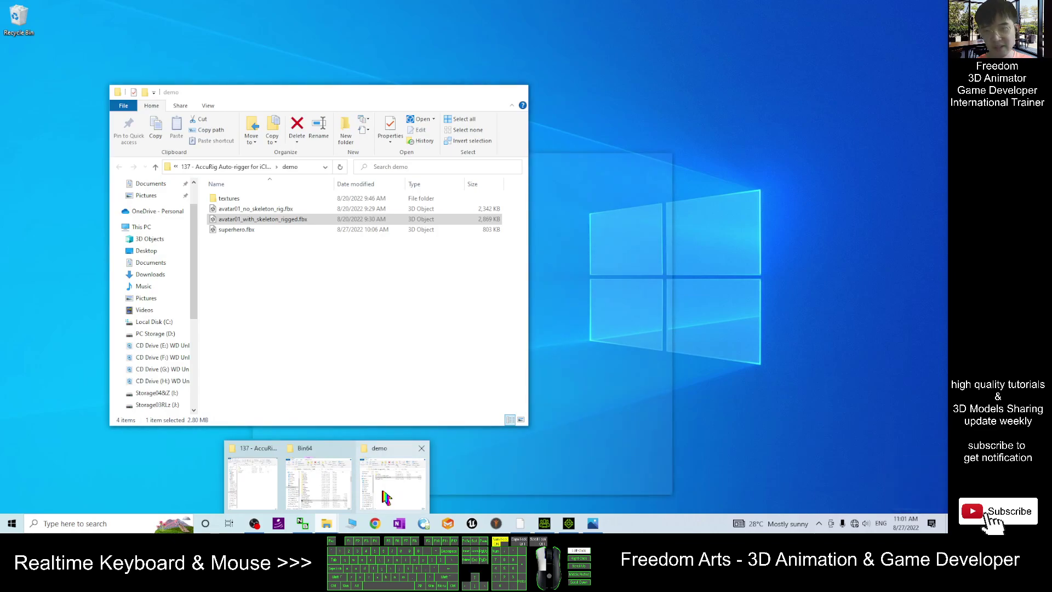
left_click(378, 481)
left_click_drag(329, 97, 266, 99)
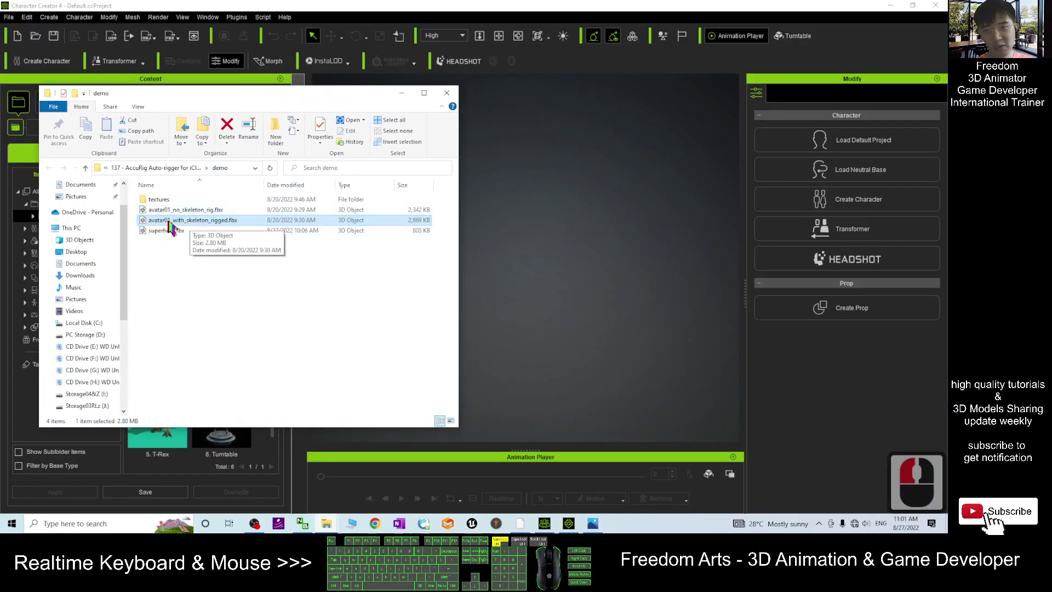
Step: Import avatar01_with_skeleton_rigged.fbx as a Humanoid character and confirm the conversion
left_click_drag(169, 222, 542, 312)
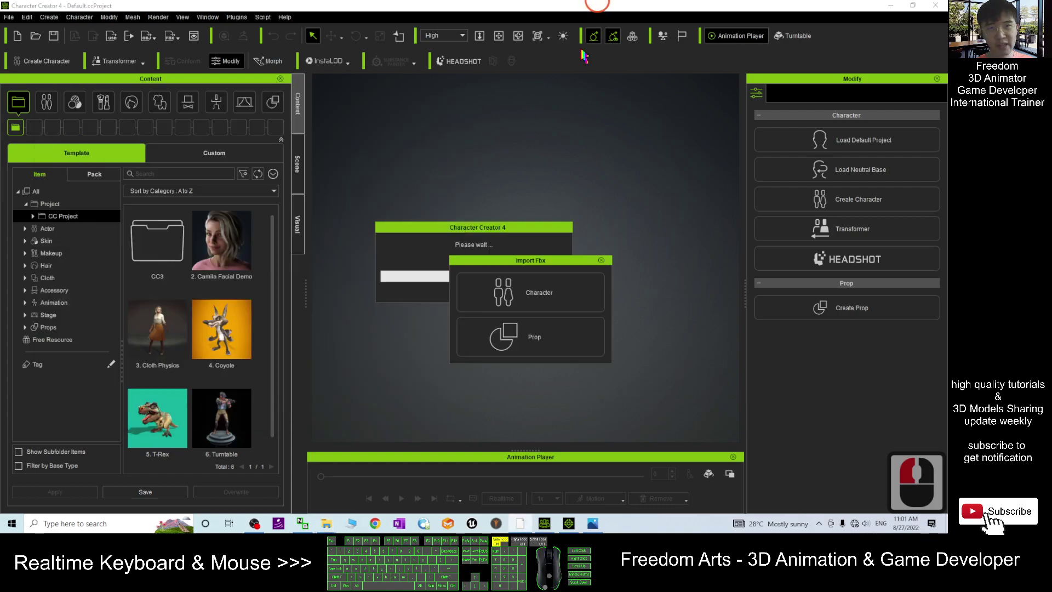
left_click(536, 288)
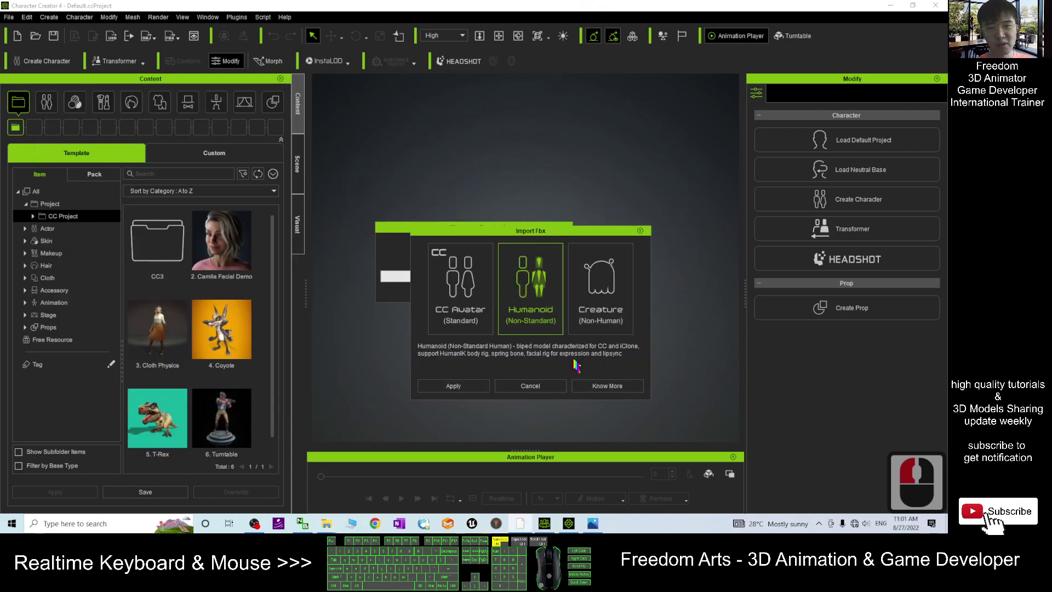
left_click(434, 384)
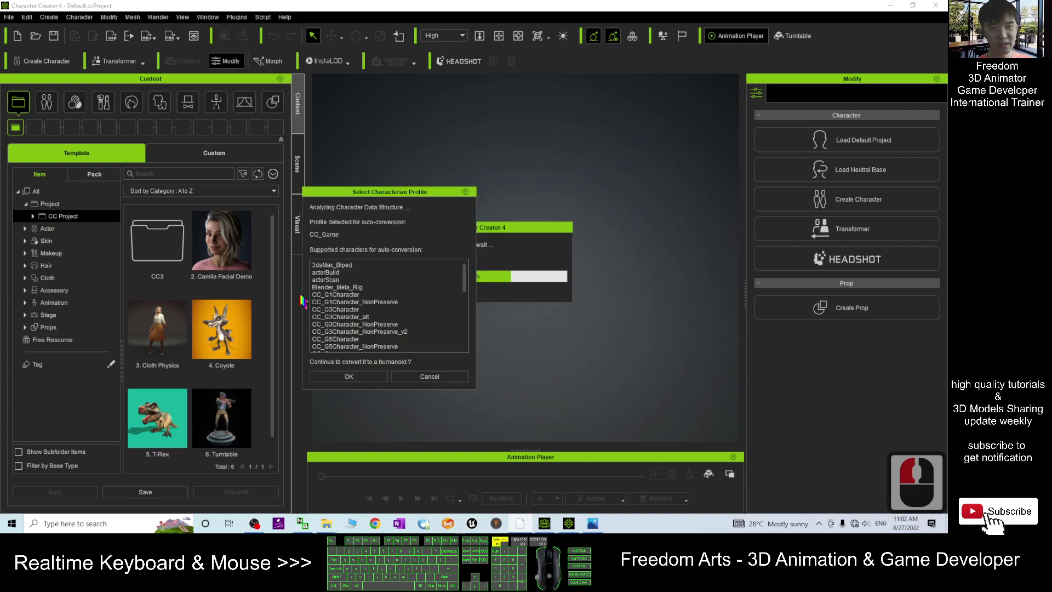
left_click(430, 376)
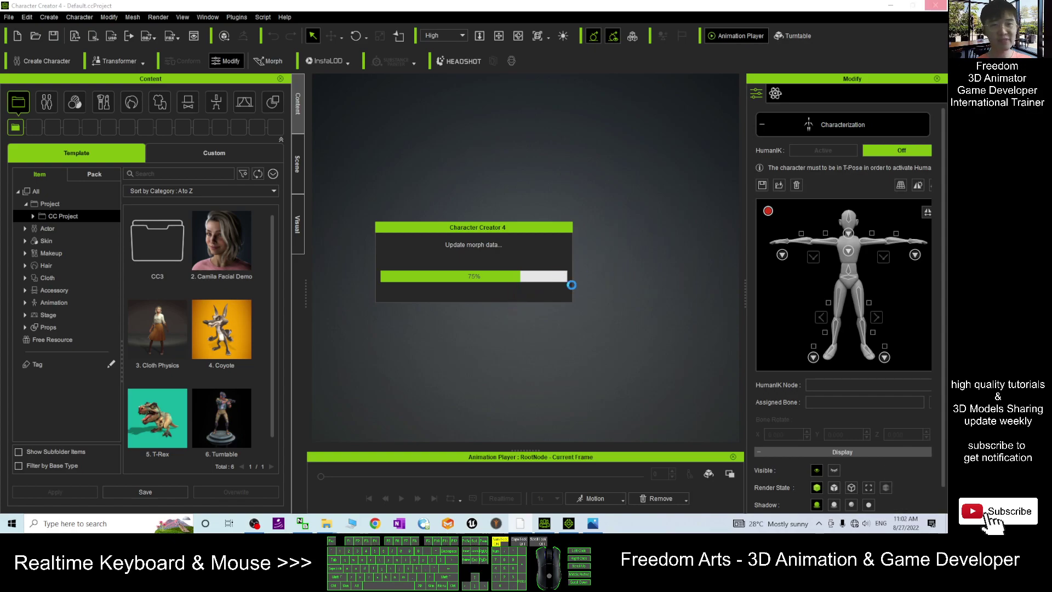
scroll(552, 207, "up", 5)
scroll(549, 204, "up", 5)
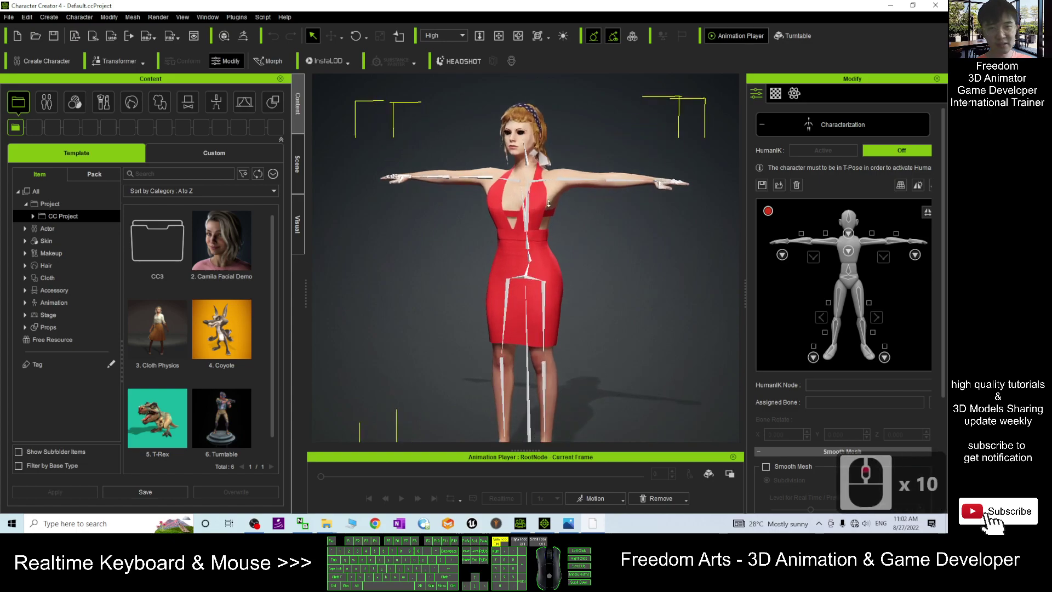
scroll(548, 204, "up", 5)
scroll(548, 203, "up", 3)
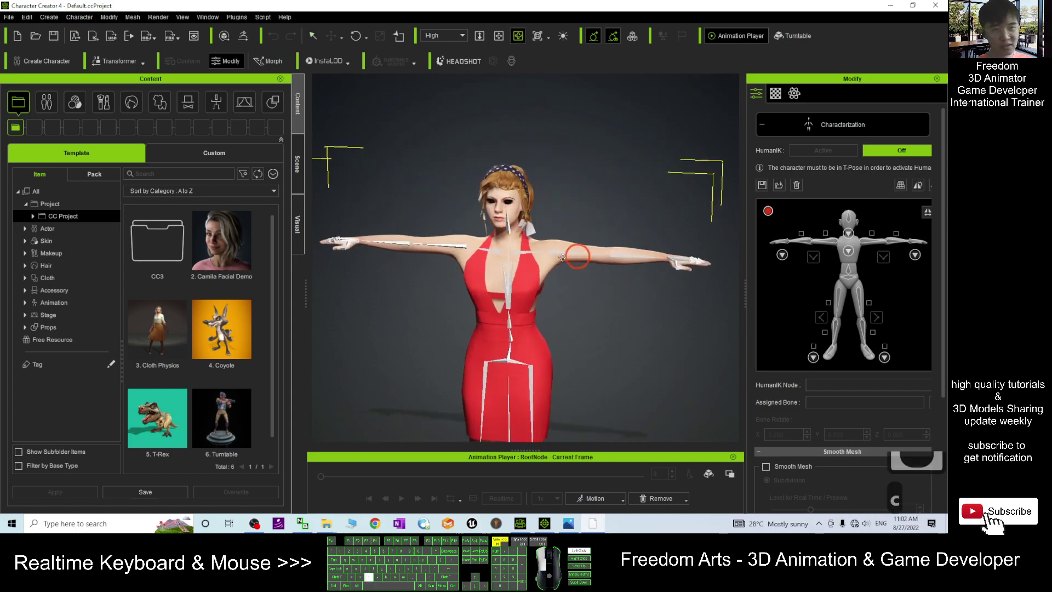
scroll(563, 257, "up", 4)
scroll(562, 257, "up", 7)
scroll(563, 257, "up", 5)
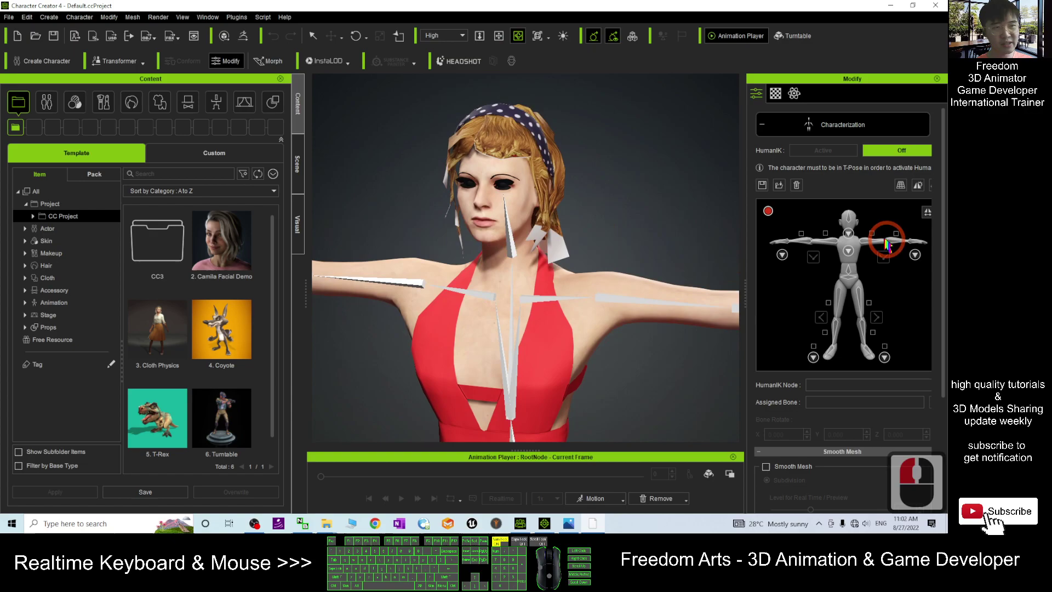
Step: Check the head and left shoulder HumanIK mappings, orbit the view, then start a new project
double_click(849, 219)
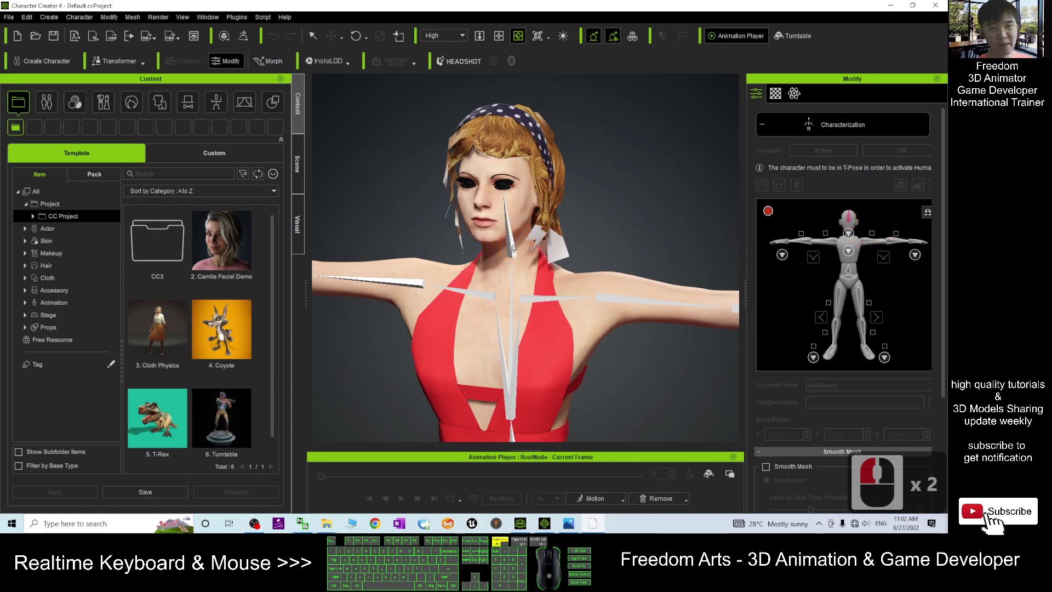
left_click(512, 249)
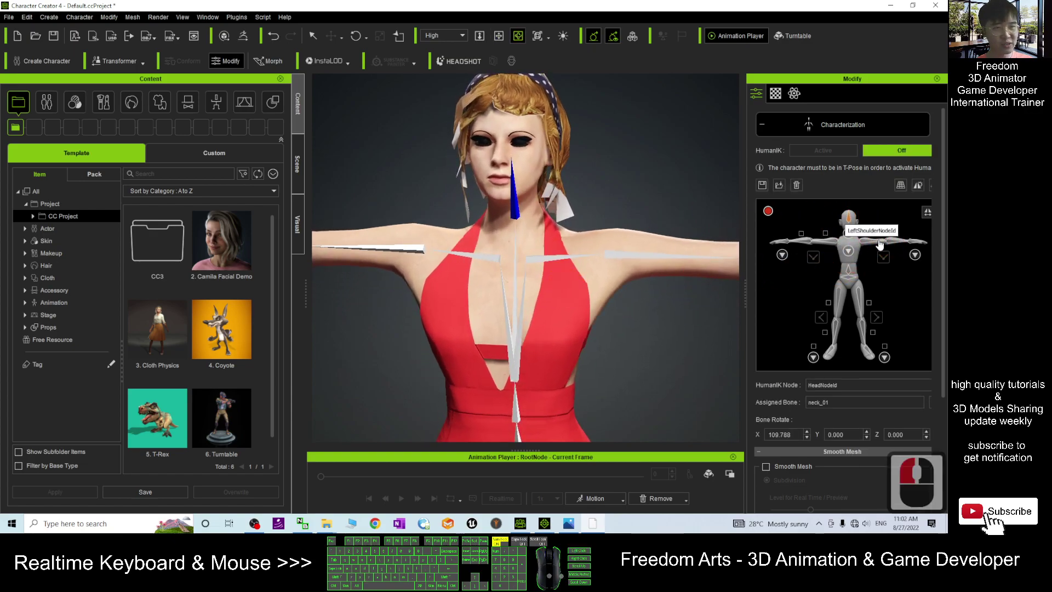
left_click(871, 245)
left_click(610, 258)
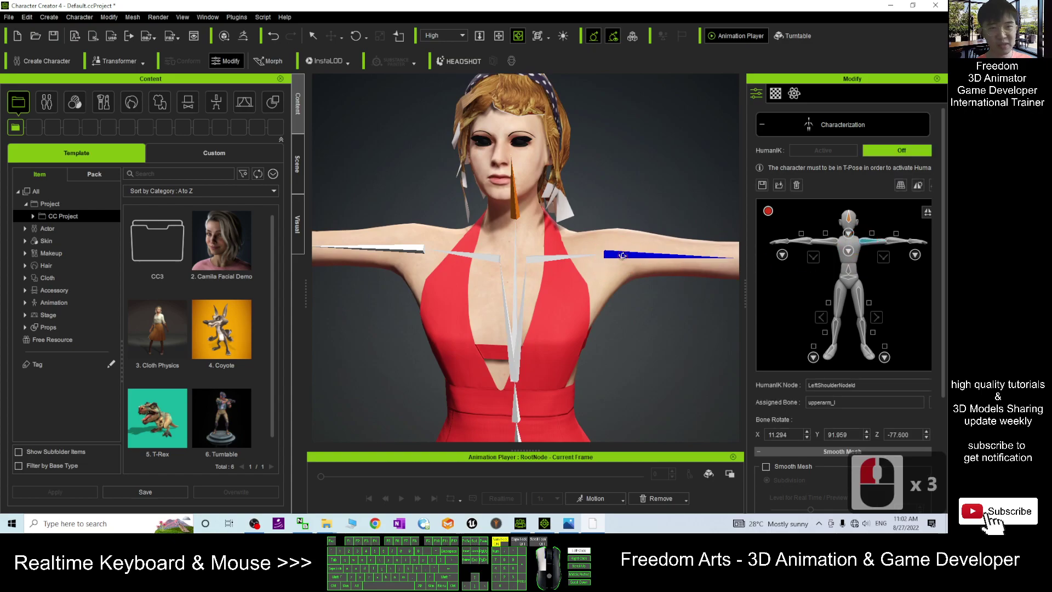
left_click(550, 304)
mouse_move(550, 305)
right_mouse_down()
mouse_move(696, 308)
mouse_move(592, 305)
right_mouse_up()
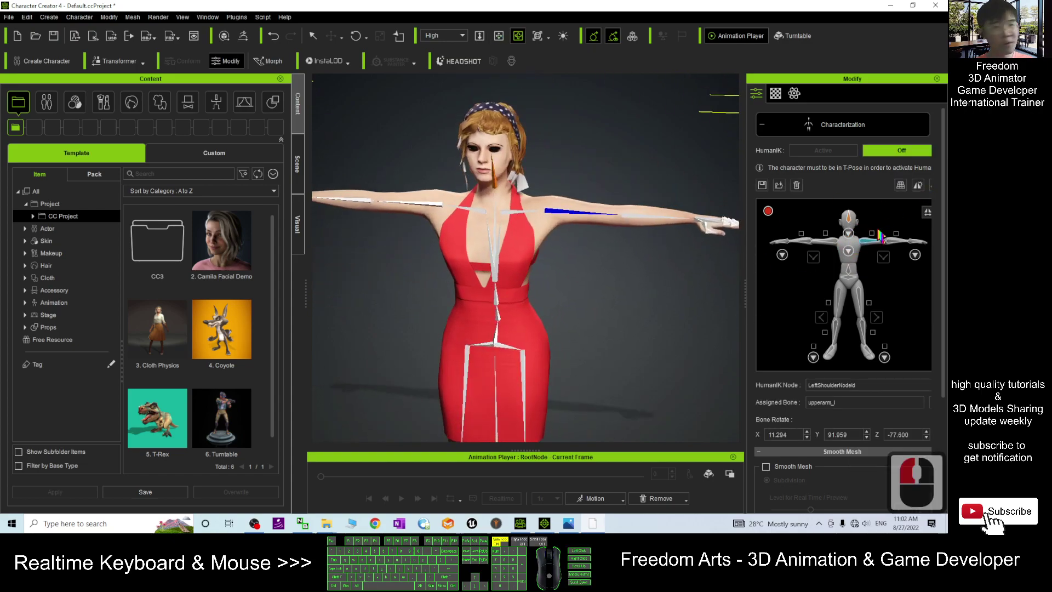
left_click(18, 38)
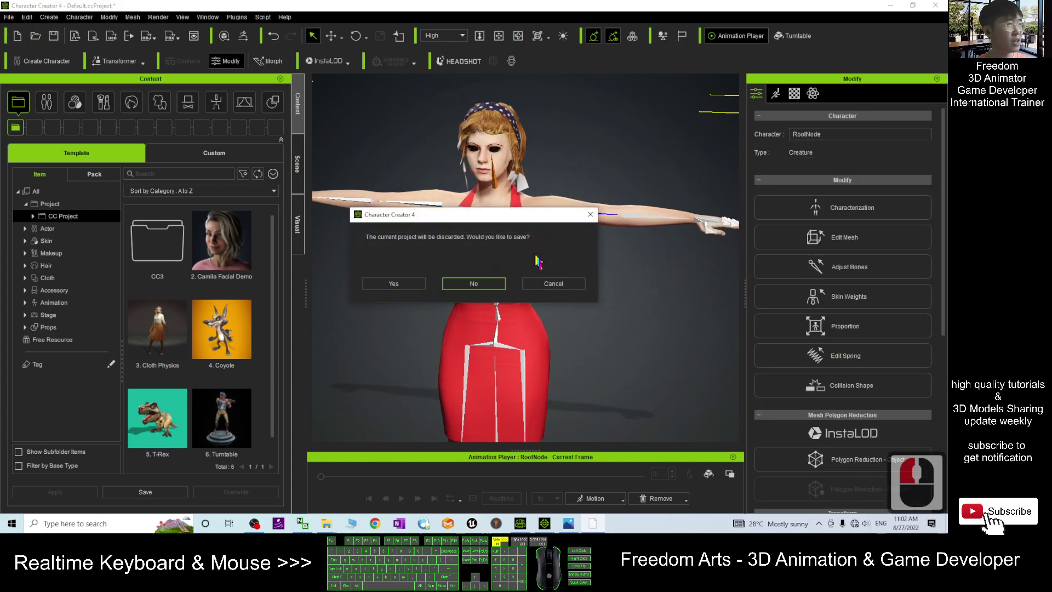
Step: Discard the old project and re-import the avatar FBX as a Humanoid character
left_click(474, 284)
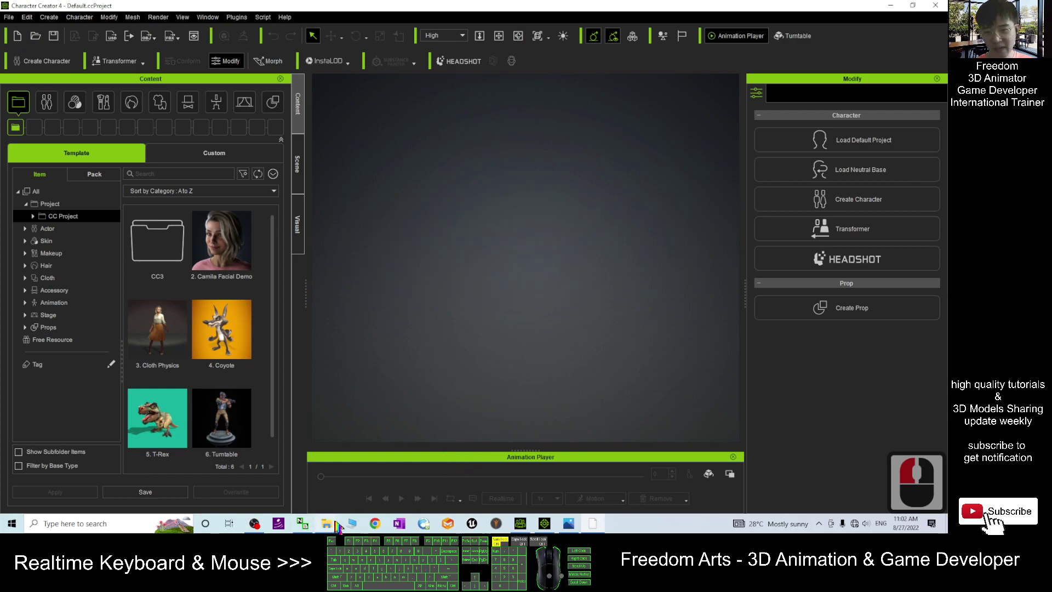
mouse_move(326, 524)
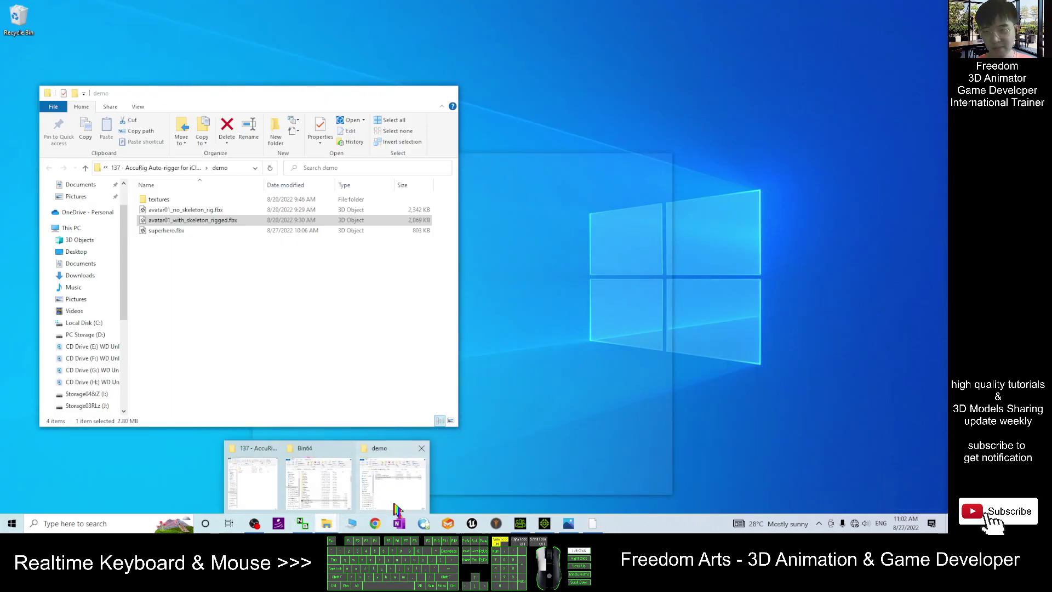
left_click(397, 510)
left_click_drag(186, 209, 547, 301)
left_click(494, 292)
left_click(530, 301)
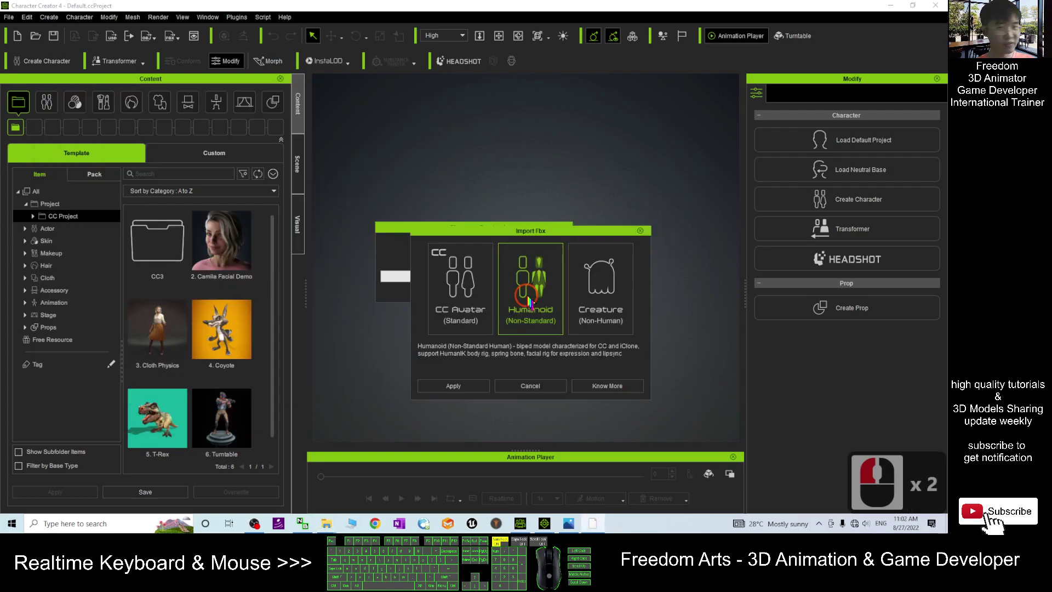
left_click(432, 386)
Step: Zoom in and orbit to view the re-imported character from the side
left_click(519, 325)
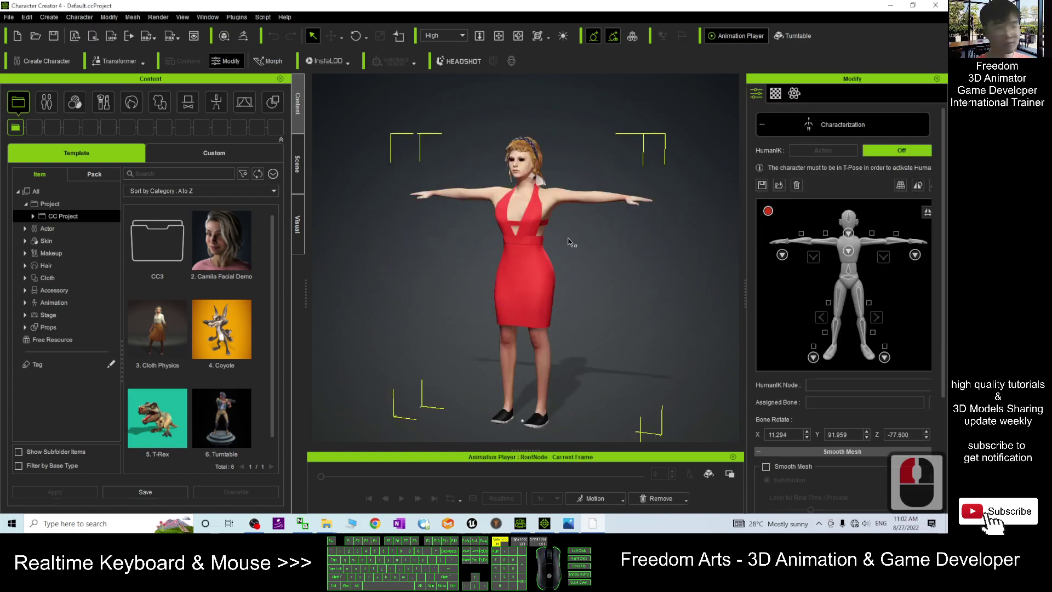
scroll(592, 207, "up", 9)
scroll(604, 214, "up", 10)
scroll(633, 239, "up", 5)
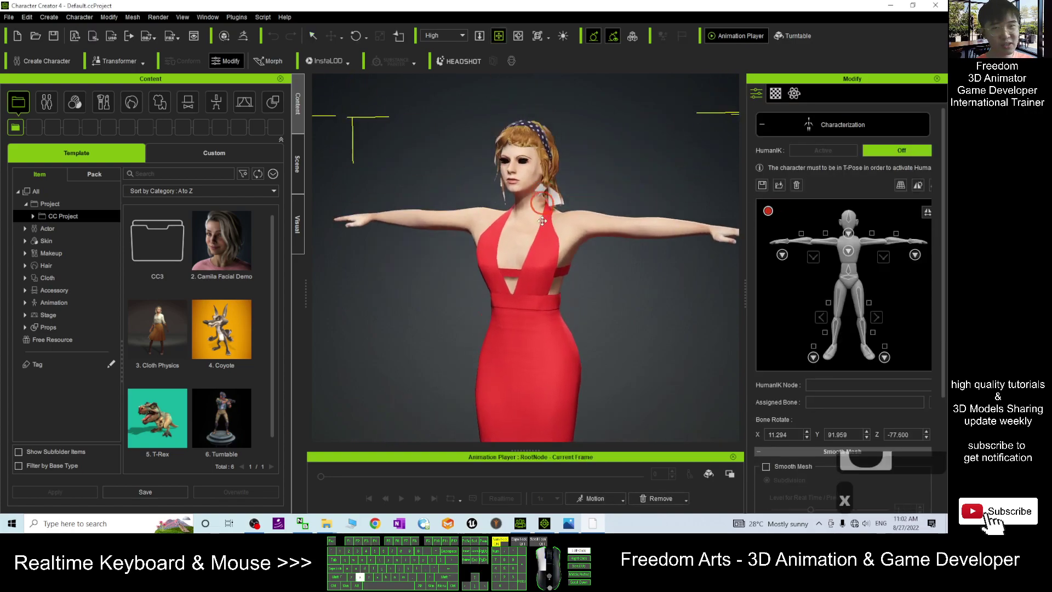
scroll(641, 251, "up", 5)
double_click(641, 250)
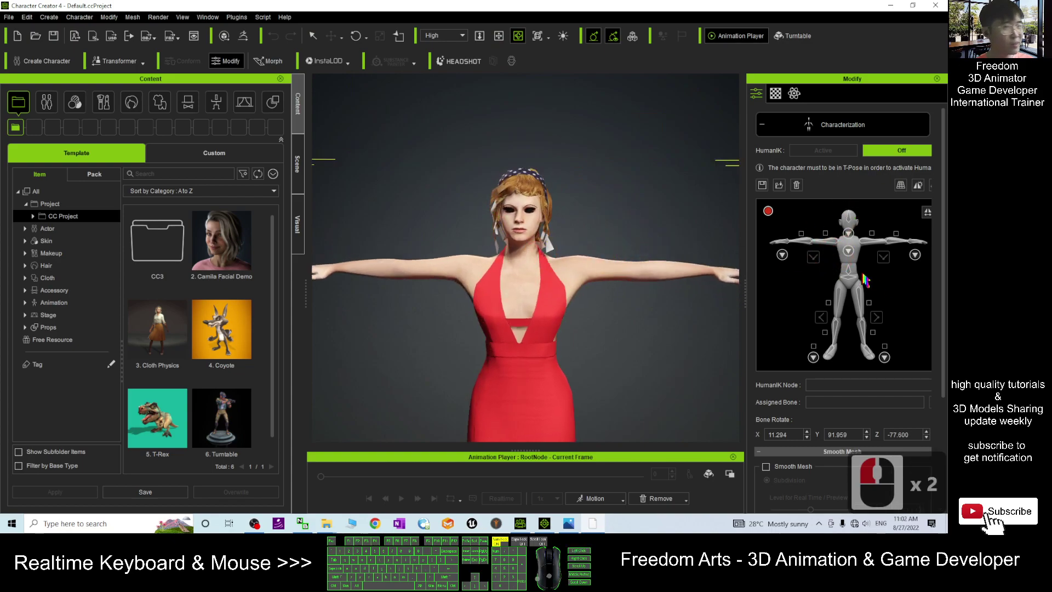
mouse_move(722, 308)
right_mouse_down()
mouse_move(461, 246)
mouse_move(481, 348)
right_mouse_up()
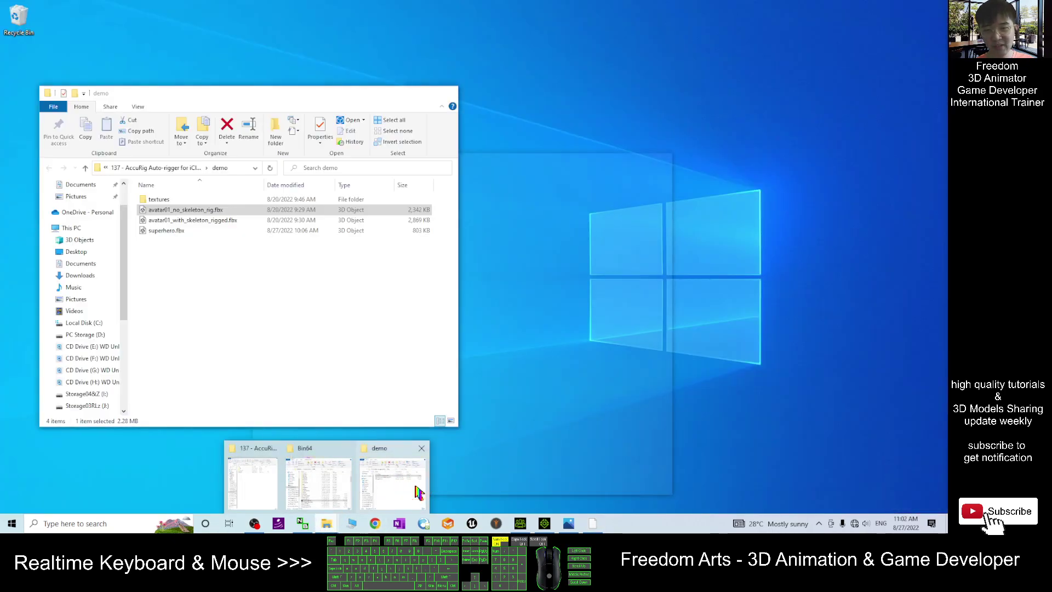
Step: Start a fresh empty project, discarding the current one
left_click(414, 489)
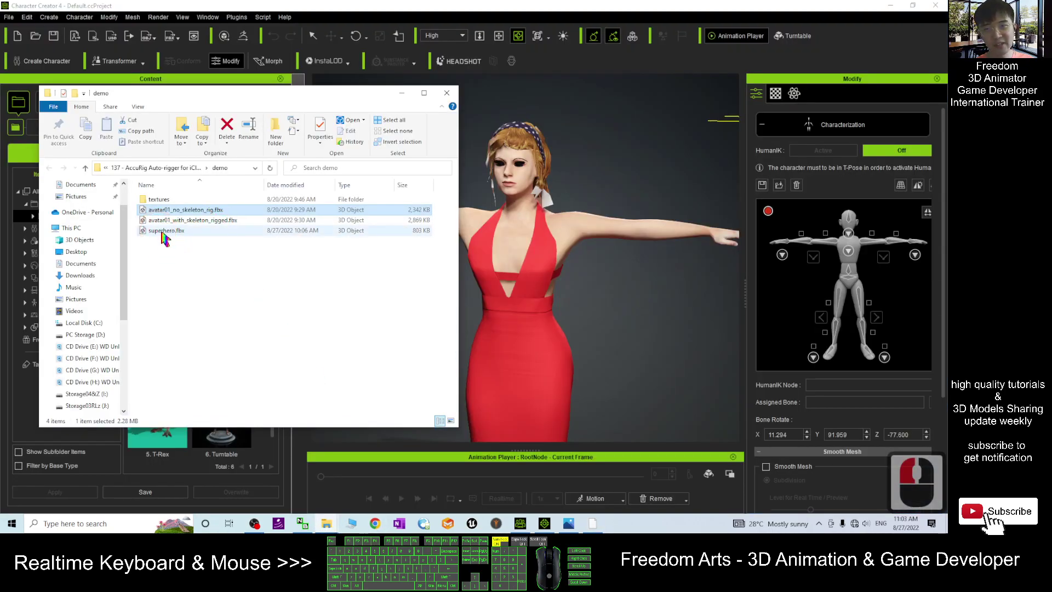
left_click_drag(47, 17, 21, 35)
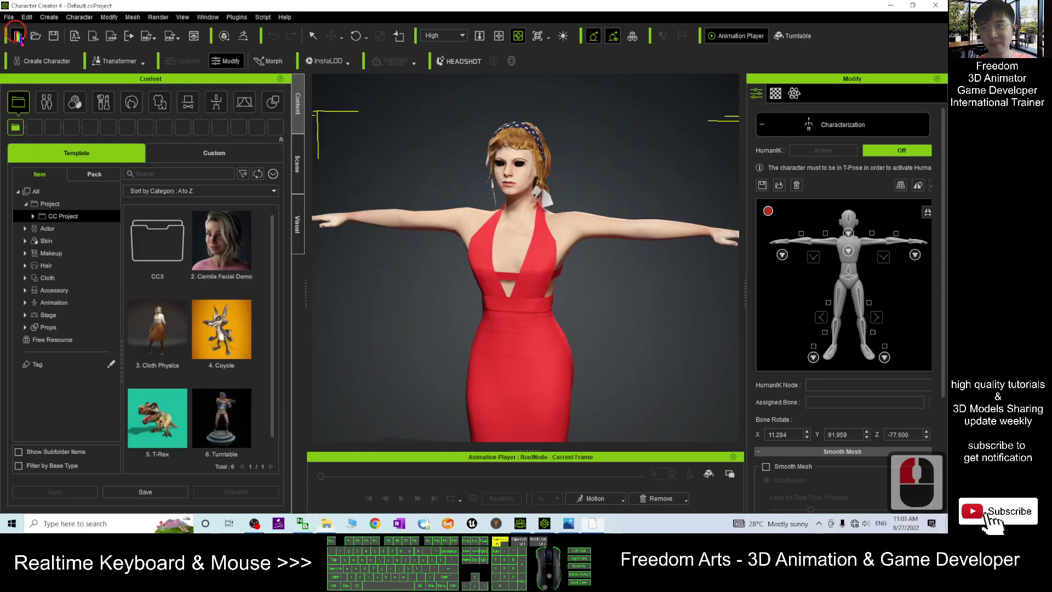
left_click(475, 282)
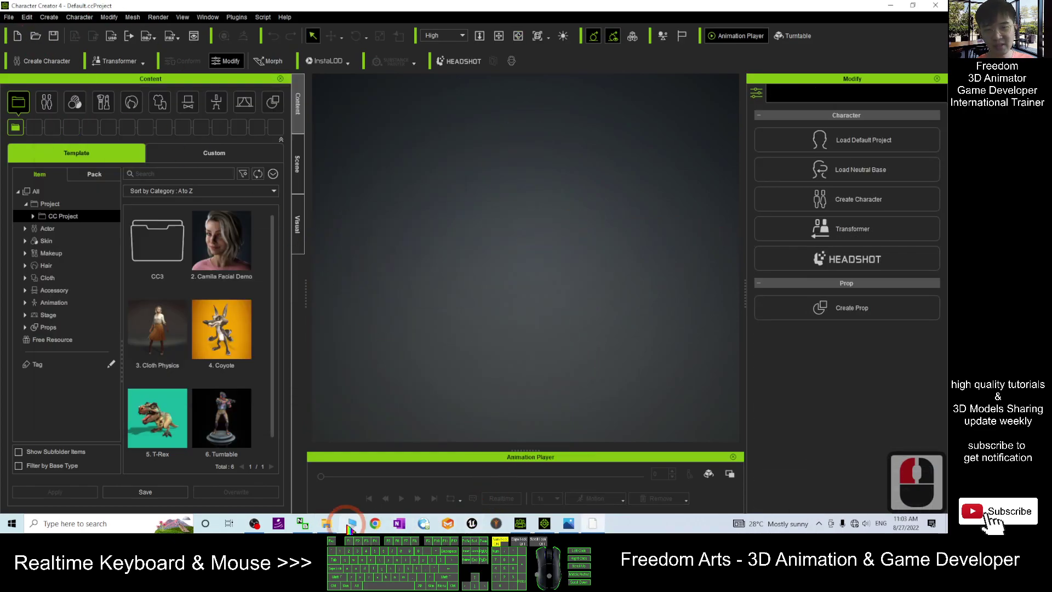
Step: Import superhero.fbx from the demo folder as a character
left_click(397, 481)
left_click_drag(164, 231, 565, 362)
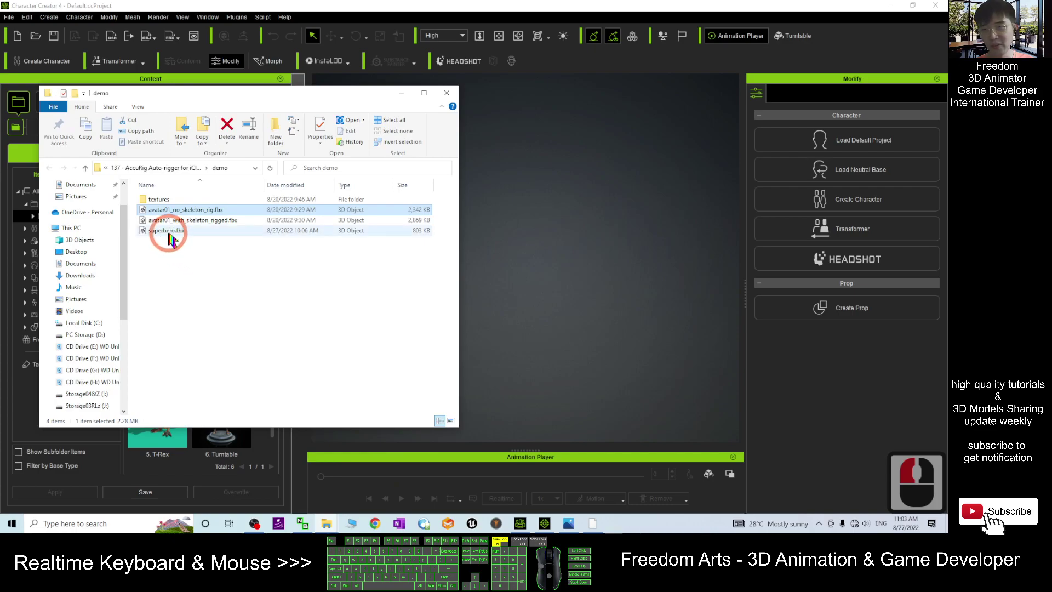
left_click(536, 296)
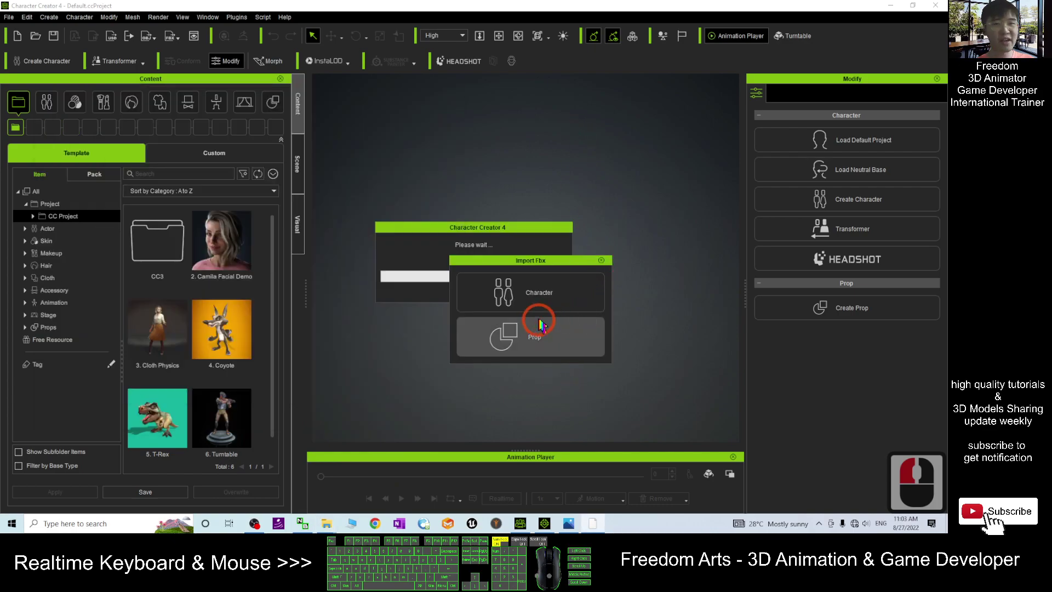
left_click(472, 386)
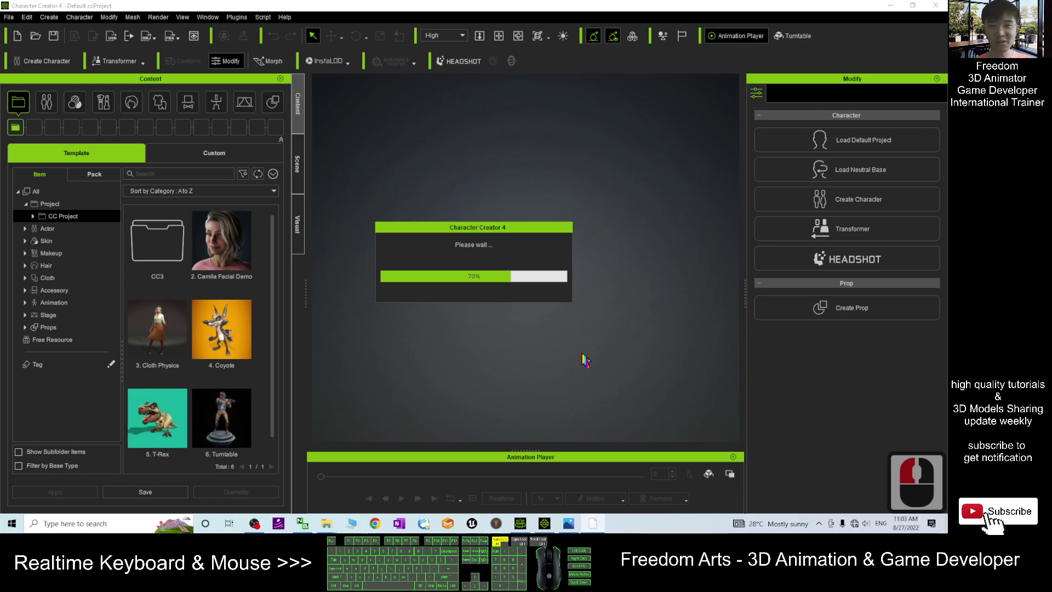
scroll(539, 187, "up", 11)
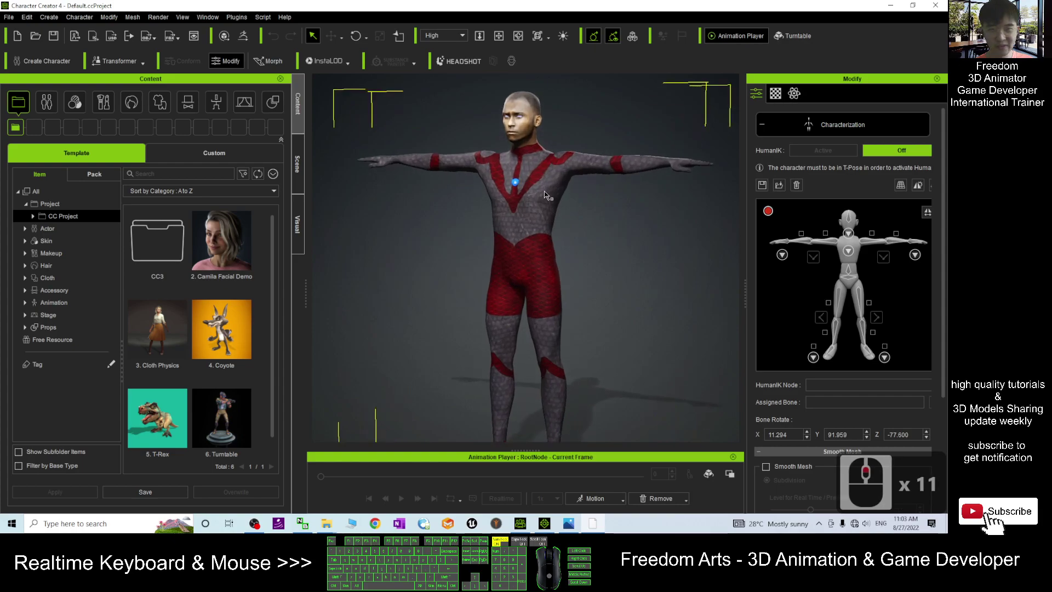
scroll(539, 188, "up", 11)
Step: Adjust the view to show the superhero's head and his left side
middle_click_drag(539, 187, 552, 286)
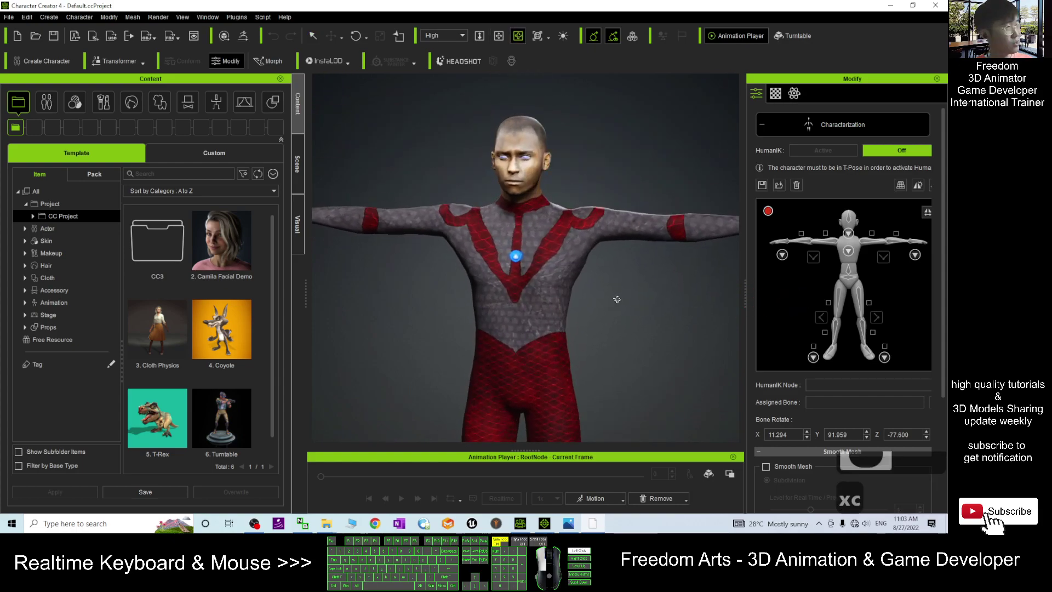
scroll(484, 232, "up", 7)
scroll(485, 232, "down", 11)
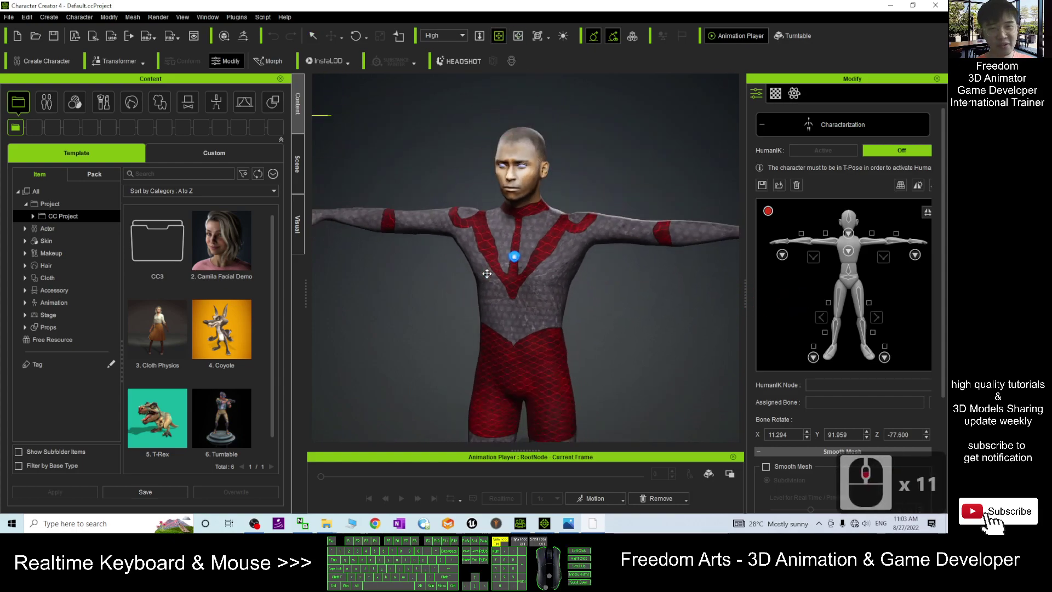
mouse_move(488, 193)
right_mouse_down()
mouse_move(652, 261)
mouse_move(591, 475)
right_mouse_up()
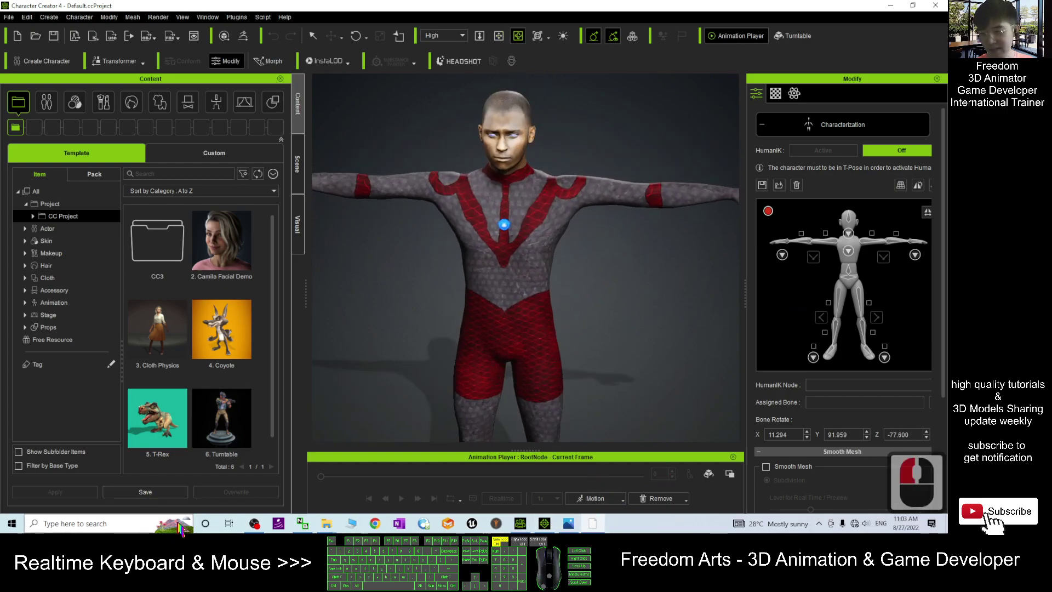
left_click(592, 523)
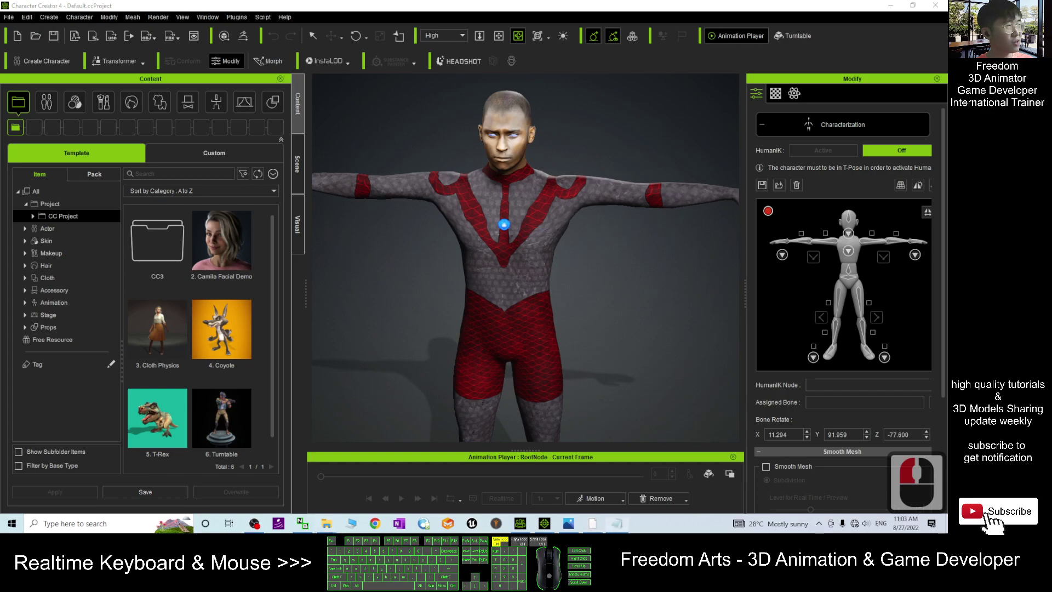
Step: Highlight the AccuRig auto-rigger download line in the notes file
left_click(521, 84)
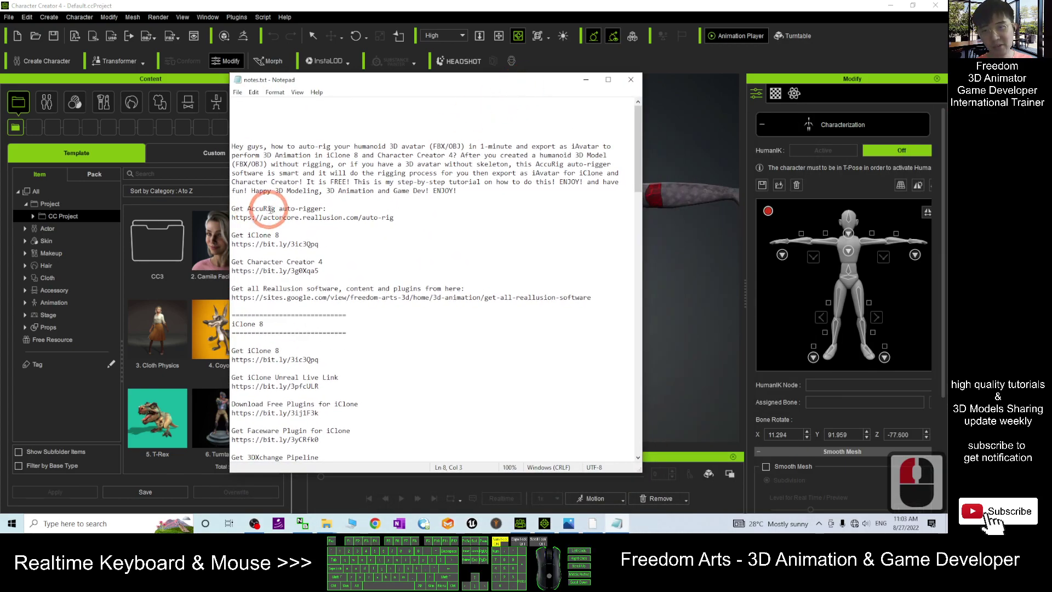
double_click(344, 206)
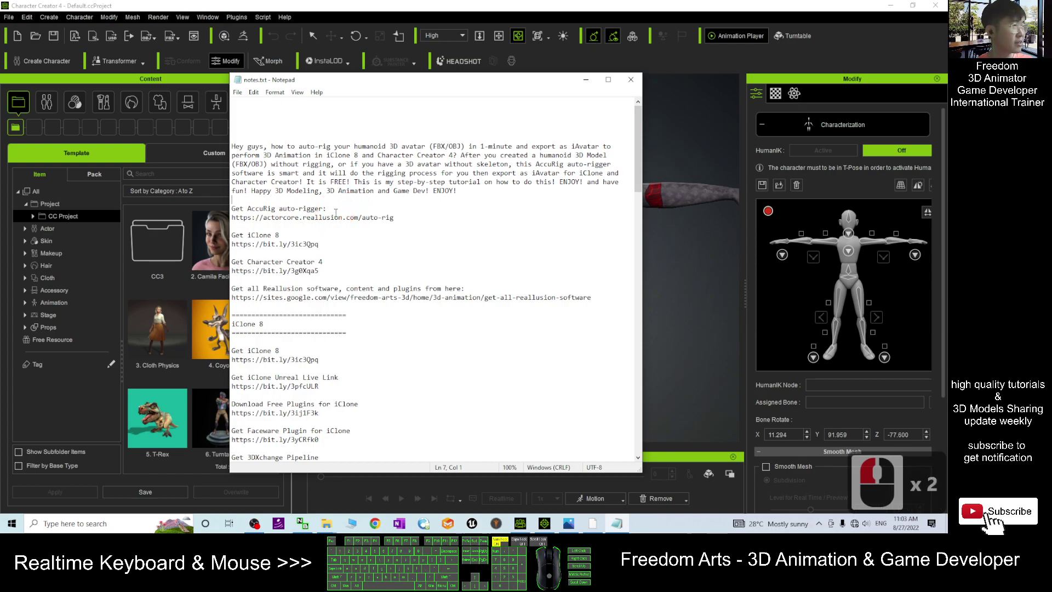
left_click(344, 207)
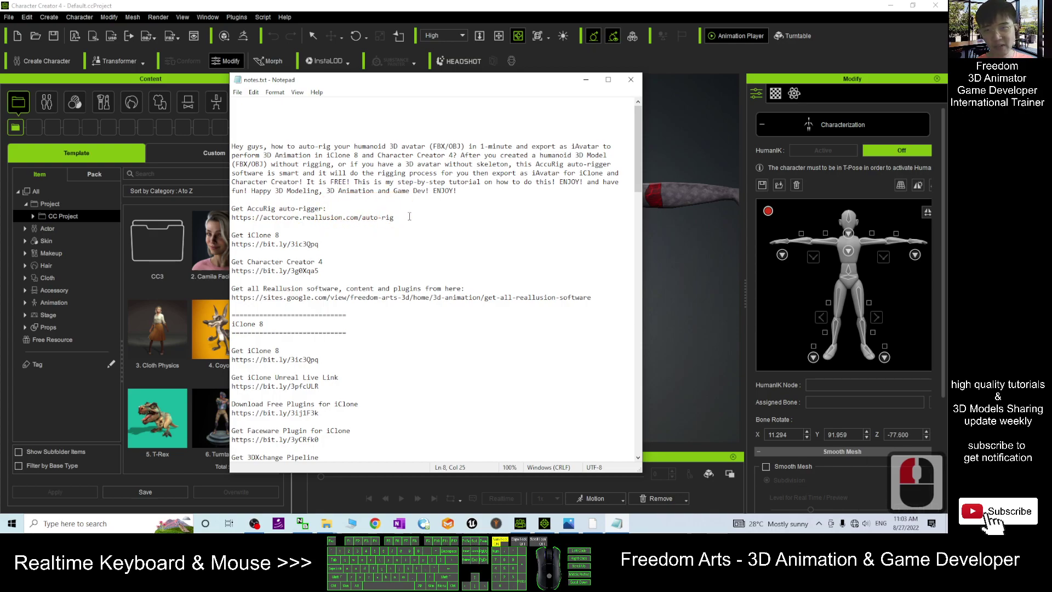
Step: Start a new Character Creator project without saving, then minimize Character Creator and Notepad
left_click(537, 42)
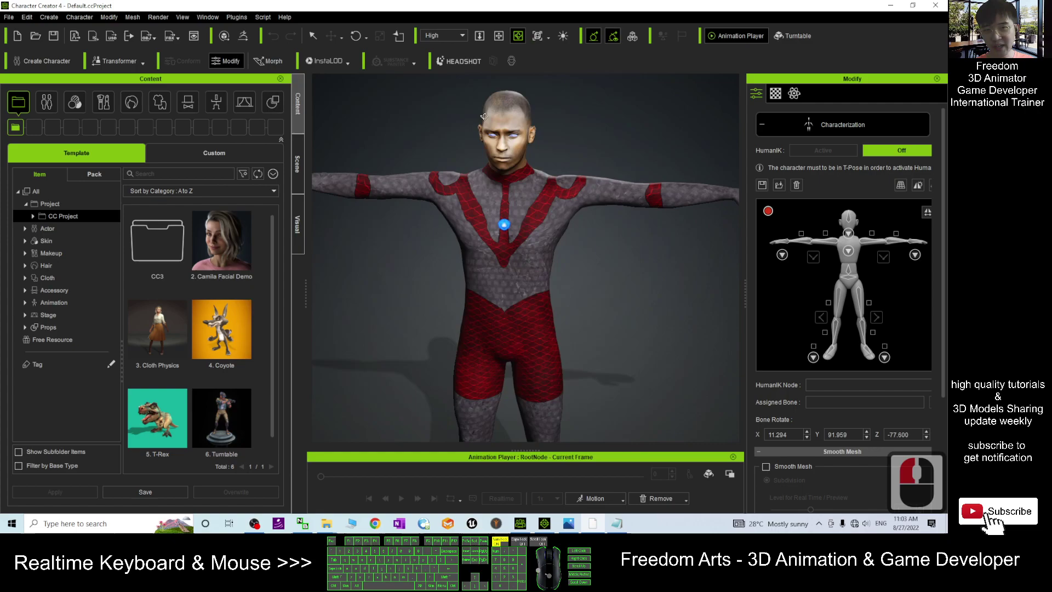
left_click(17, 37)
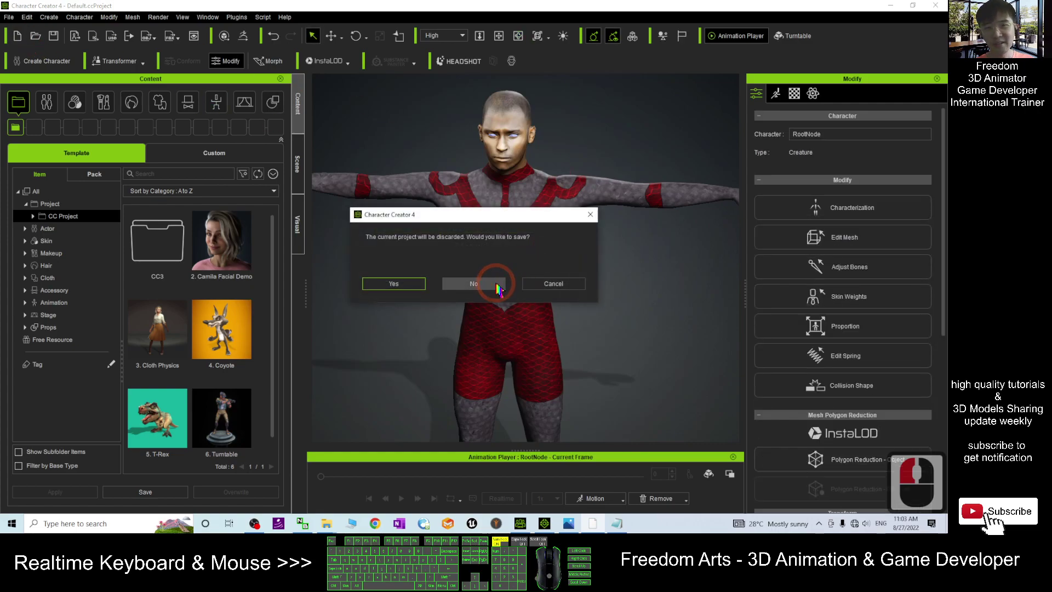
left_click(494, 282)
left_click(890, 6)
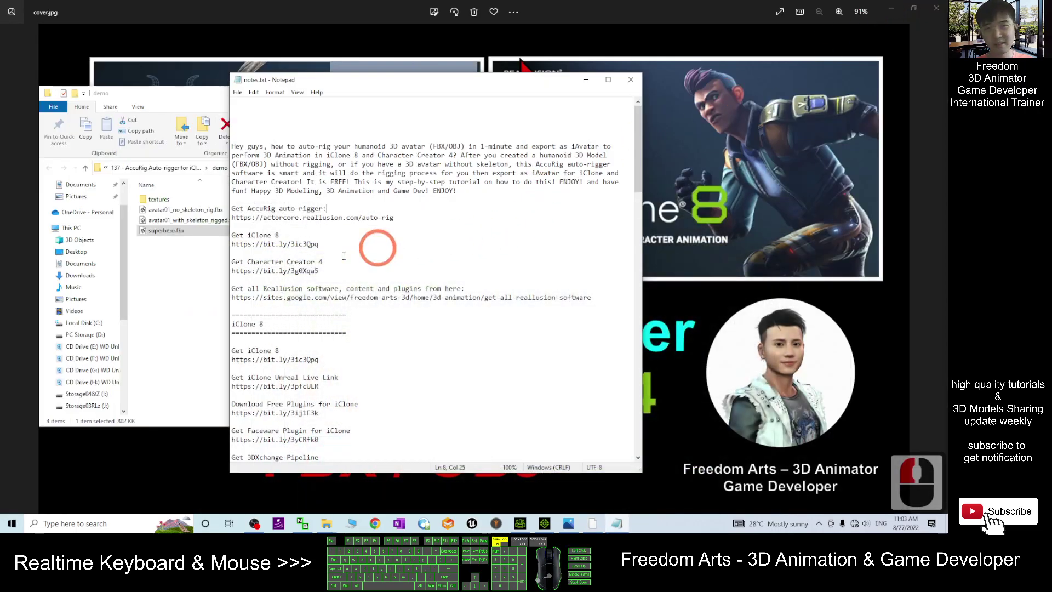
left_click(576, 75)
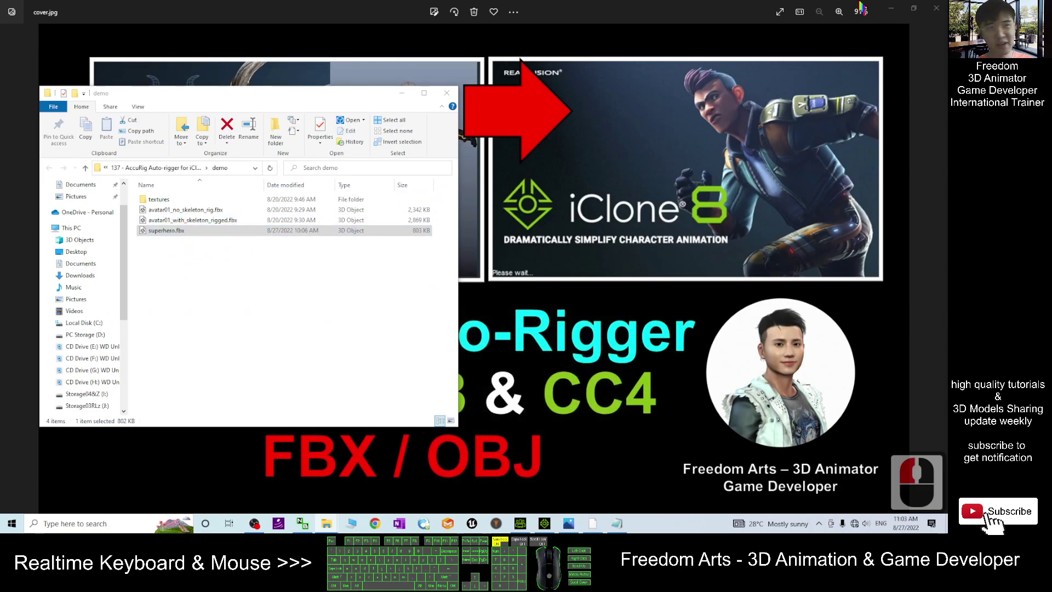
Step: Clear the extra windows and launch ActorCore AccuRIG from Windows search
left_click(898, 10)
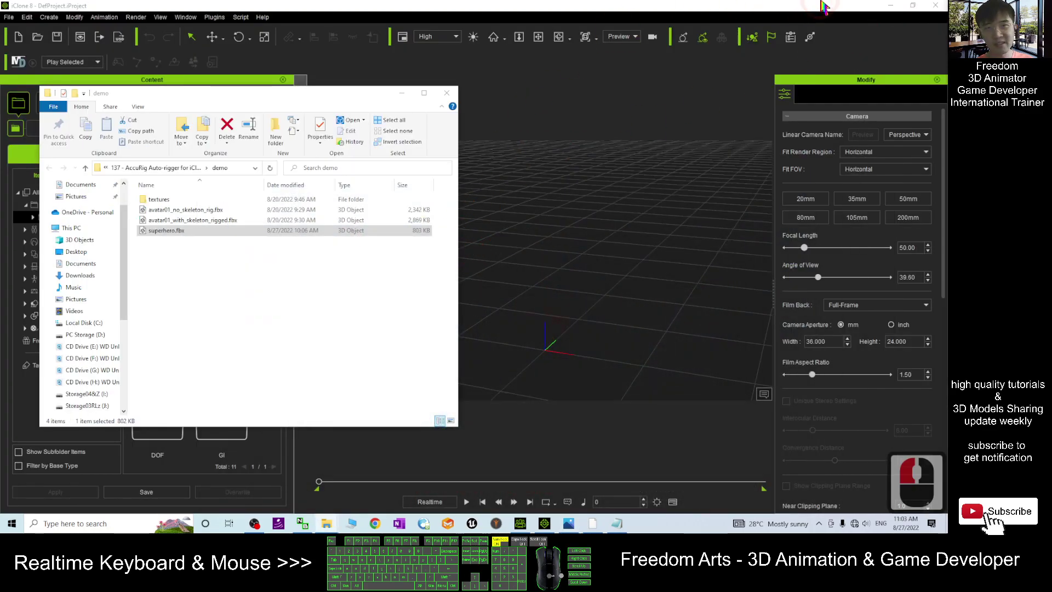
left_click(889, 9)
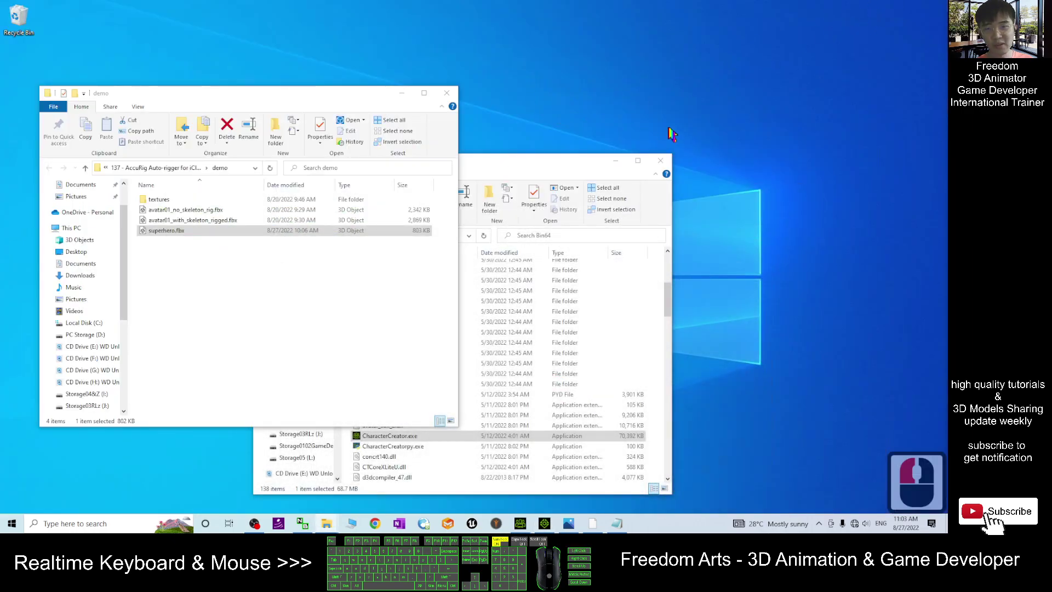
left_click(662, 161)
left_click_drag(315, 91, 496, 86)
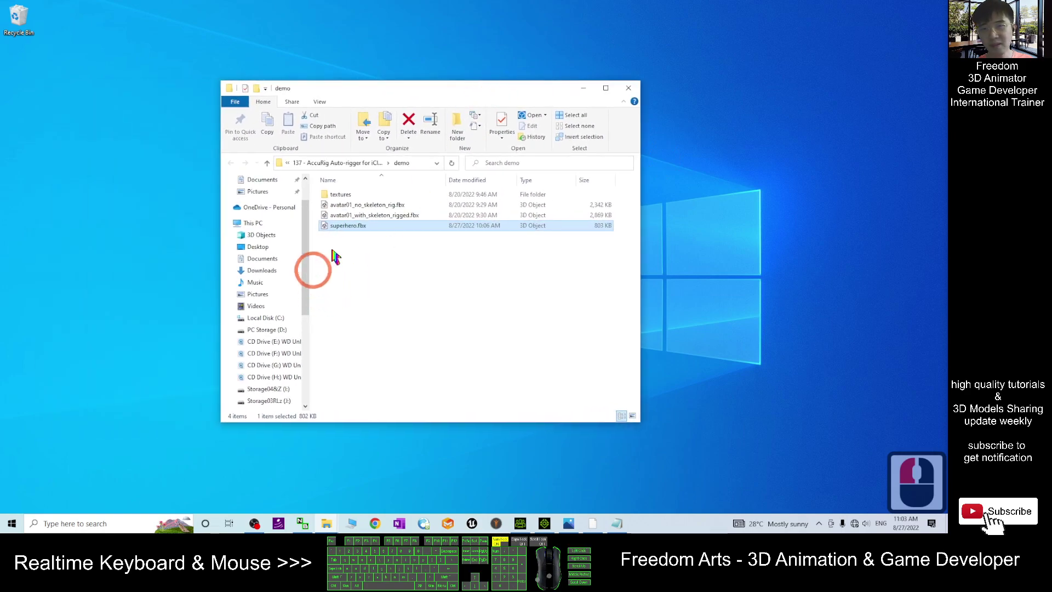
left_click(51, 526)
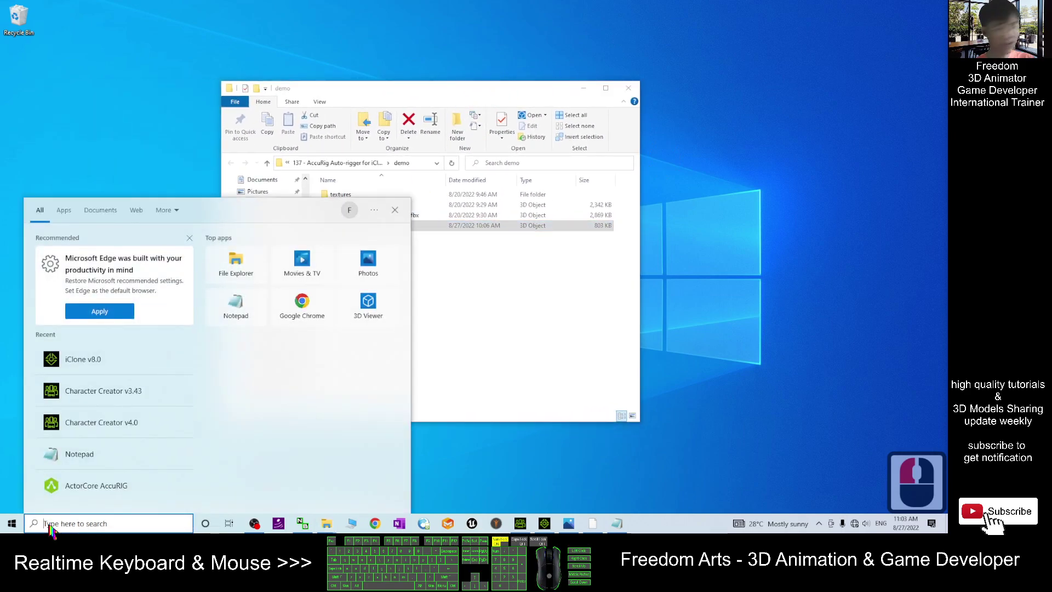
type("ac")
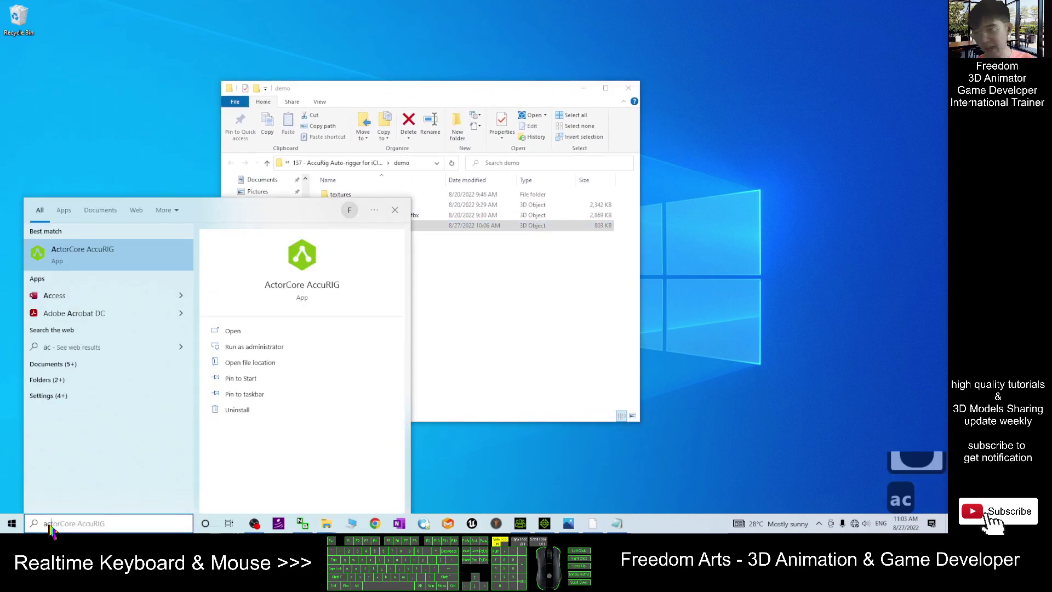
left_click(118, 260)
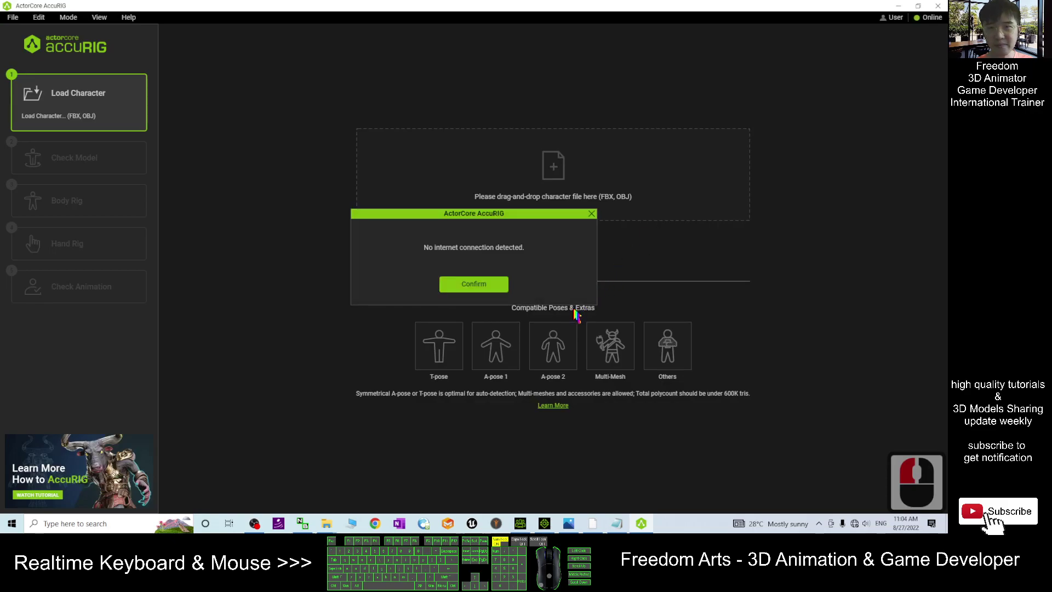
Step: Dismiss the no-internet notice, arrange AccuRIG beside the demo folder, and load superhero.fbx
left_click(593, 216)
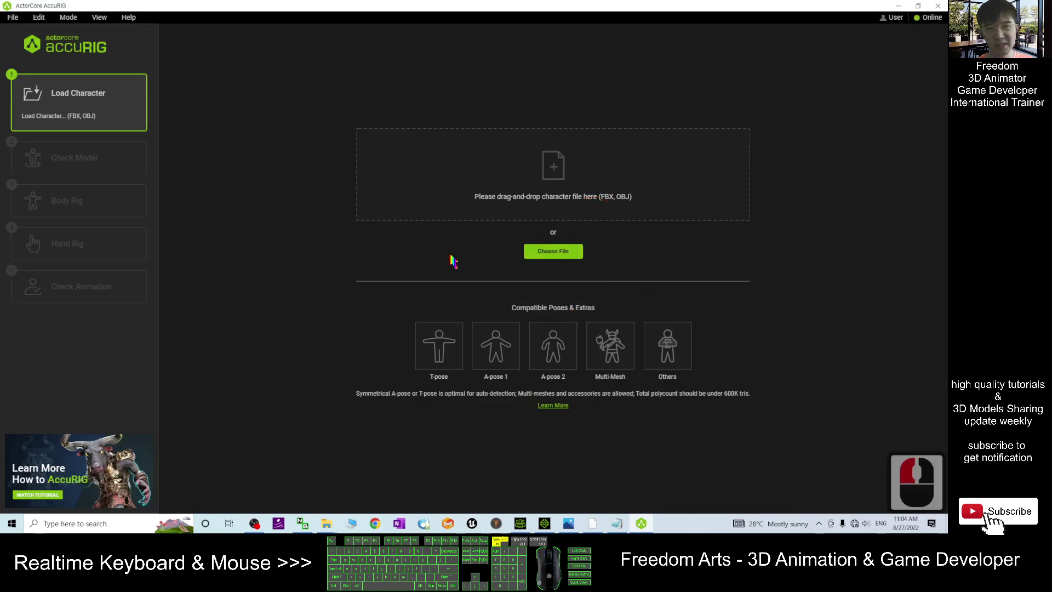
left_click_drag(393, 6, 501, 83)
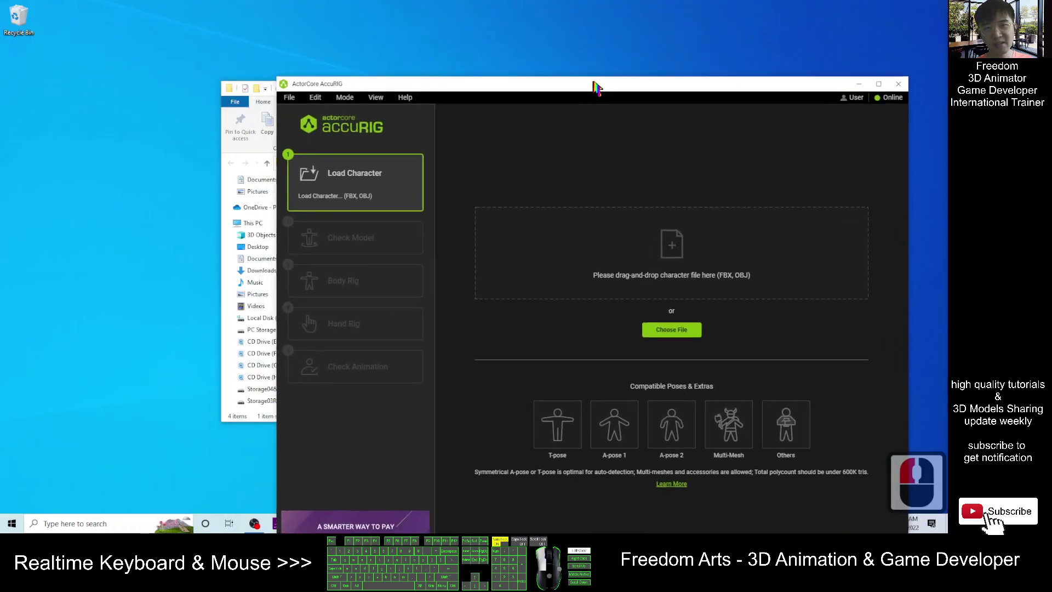
left_click(240, 127)
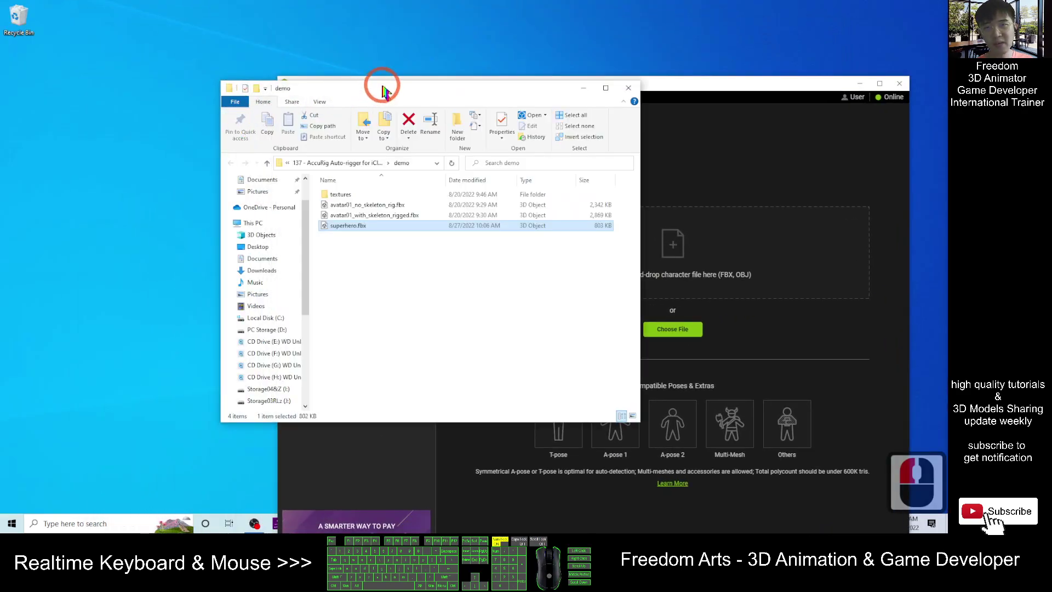
left_click_drag(376, 82, 145, 86)
left_click_drag(582, 89, 548, 33)
left_click(136, 252)
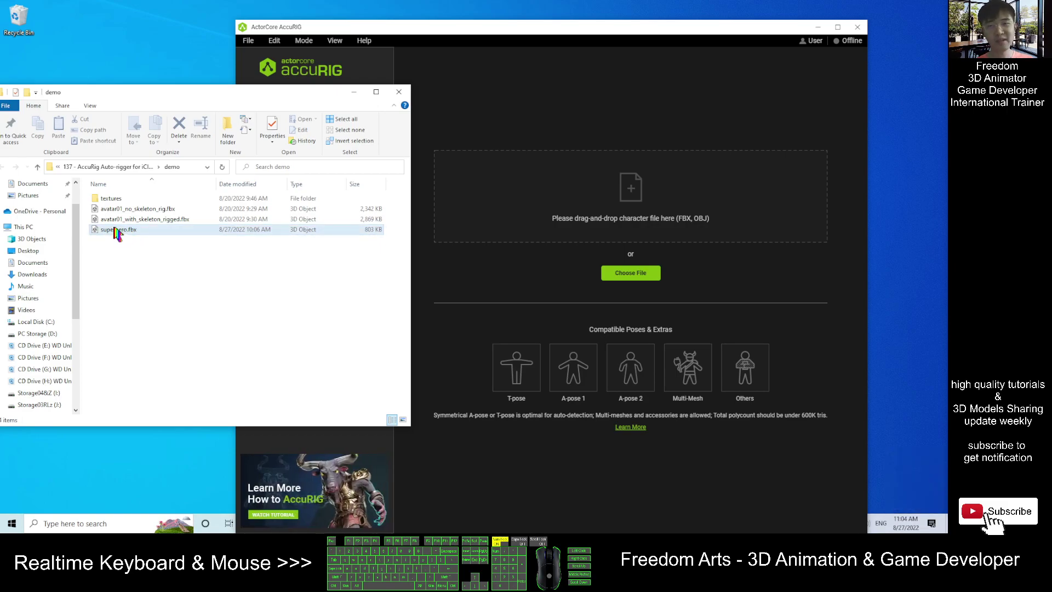
left_click_drag(116, 232, 619, 239)
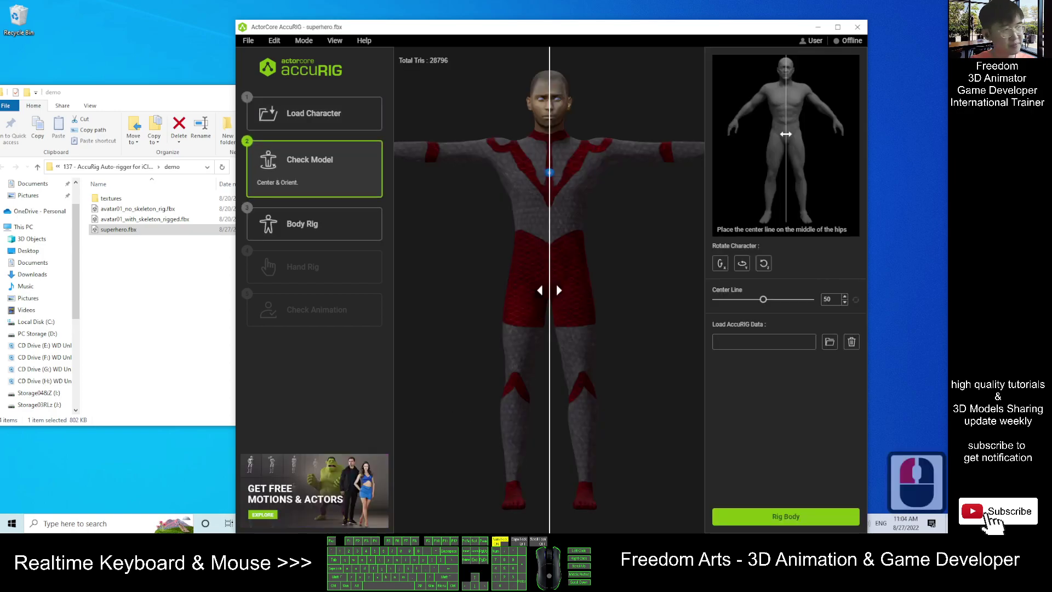
scroll(600, 235, "up", 4)
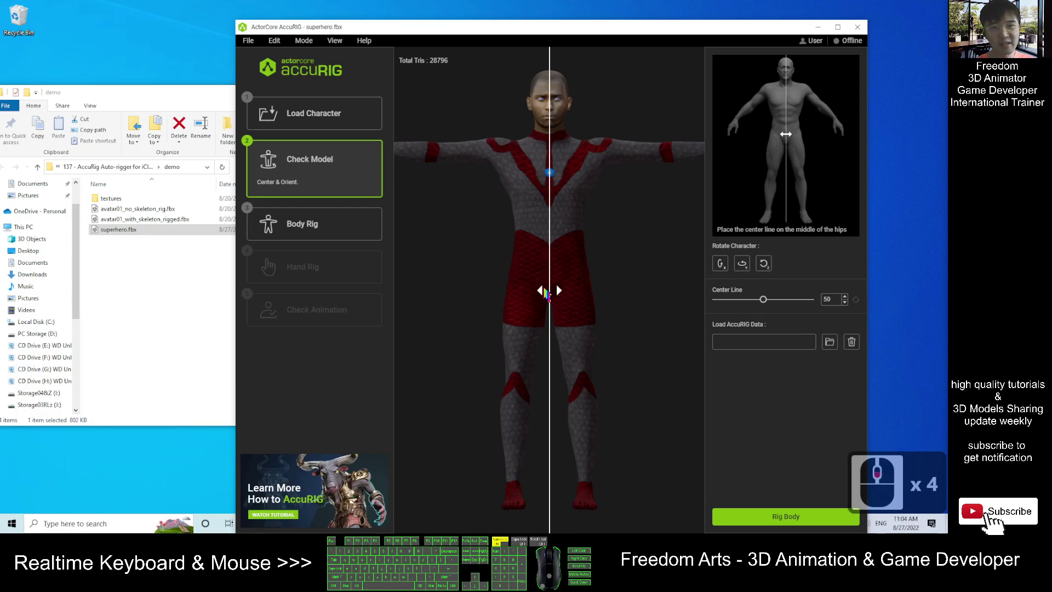
Step: Maximize AccuRIG and set the center line on the middle of the hips (49.96)
left_click(839, 27)
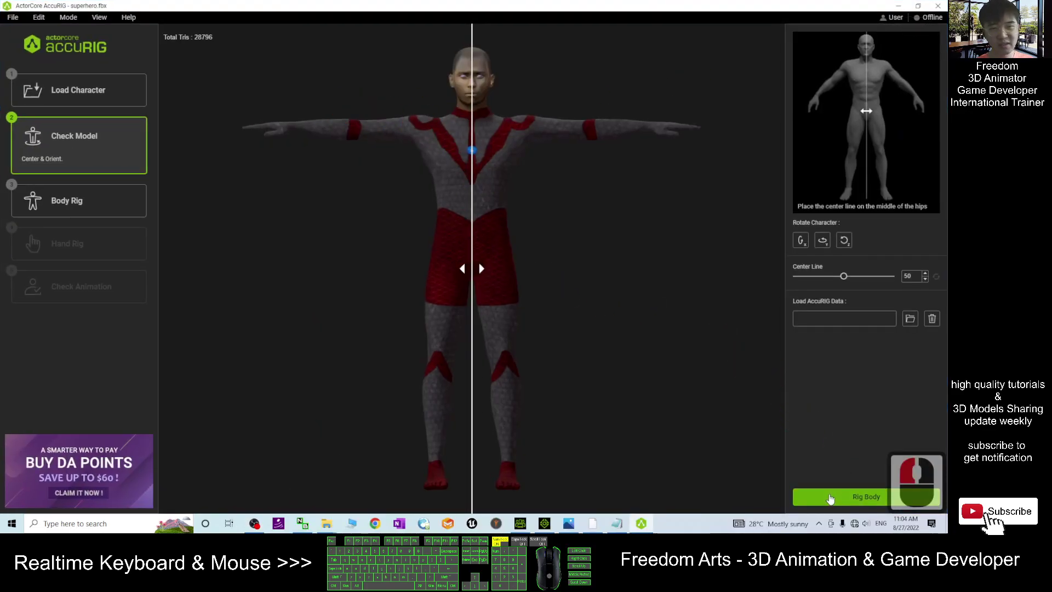
left_click(831, 500)
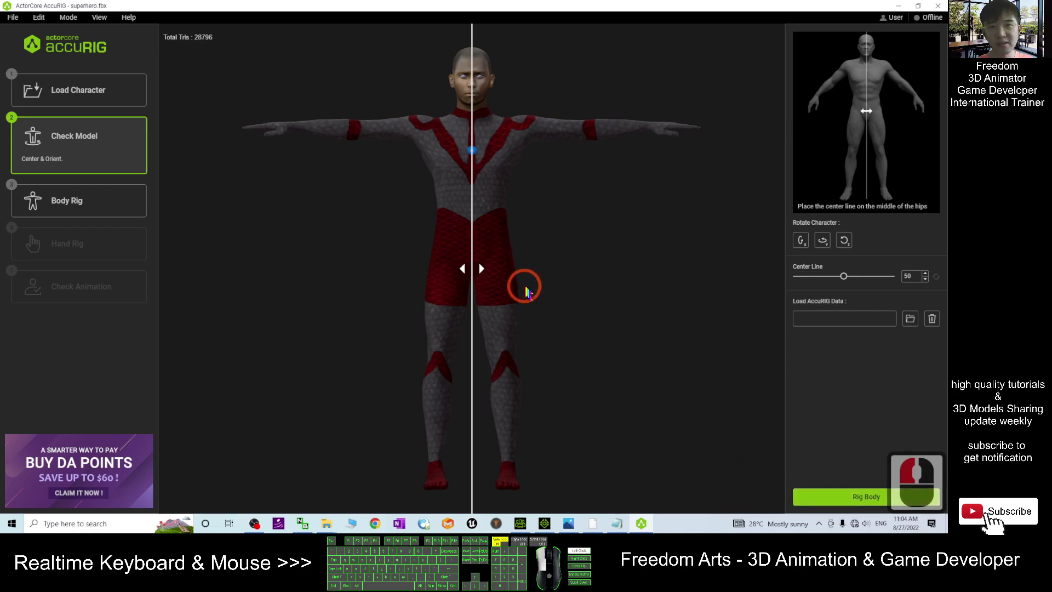
scroll(510, 157, "up", 5)
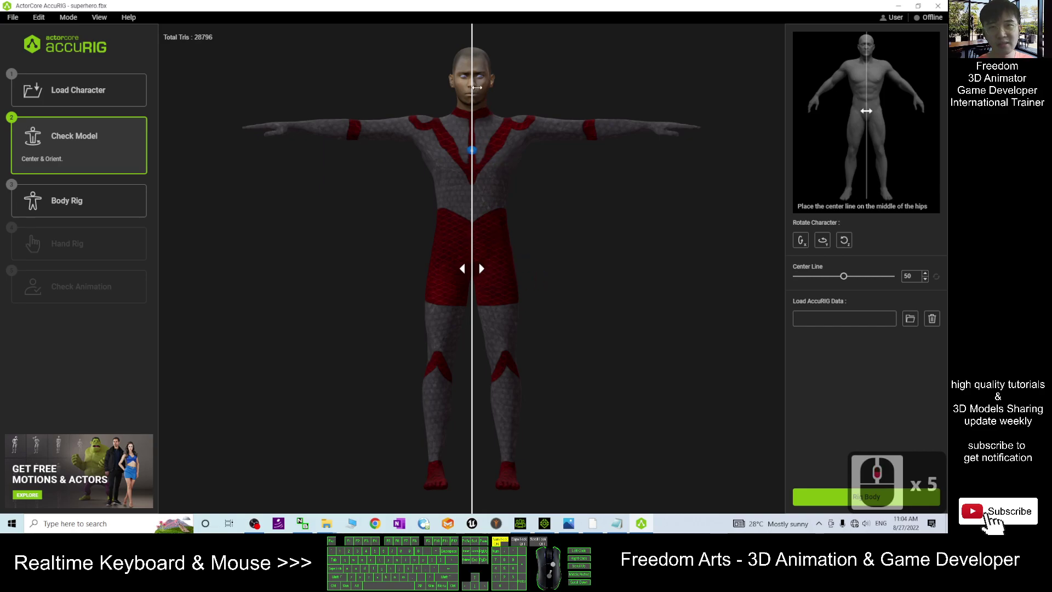
mouse_move(472, 268)
left_mouse_down()
mouse_move(456, 268)
mouse_move(472, 268)
left_mouse_up()
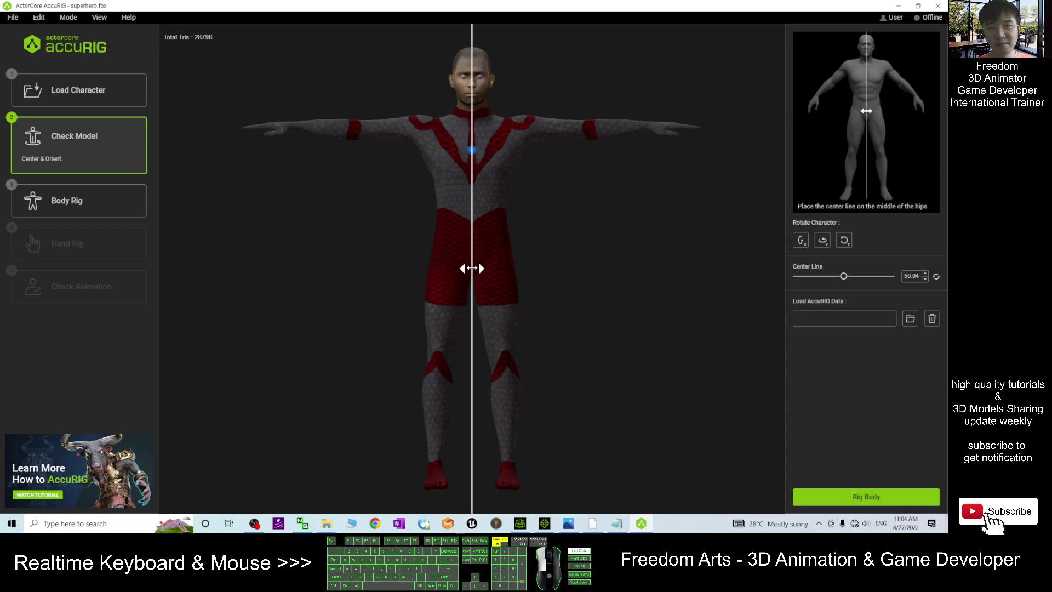
Step: Run Rig Body, then orbit from the back to the front to inspect the joint markers
left_click(836, 498)
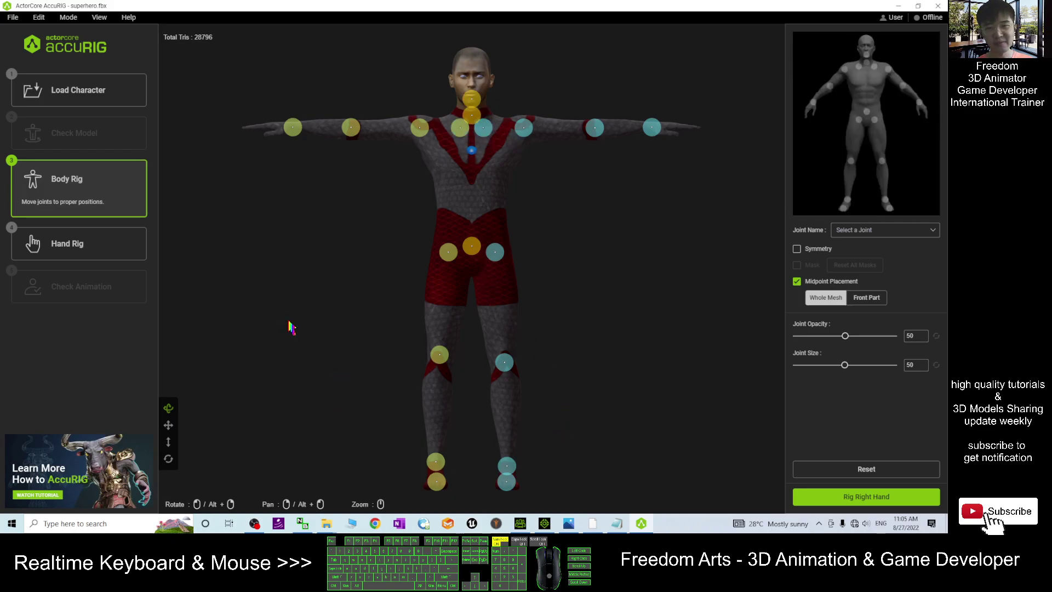
right_click_drag(289, 327, 569, 340)
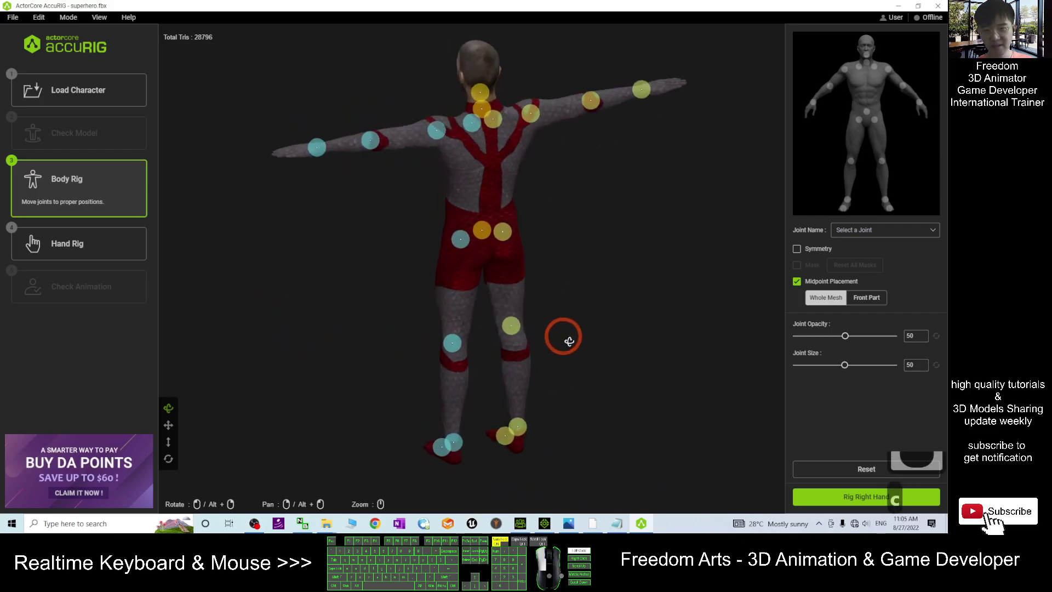
mouse_move(569, 340)
right_mouse_down()
mouse_move(662, 258)
mouse_move(519, 183)
right_mouse_up()
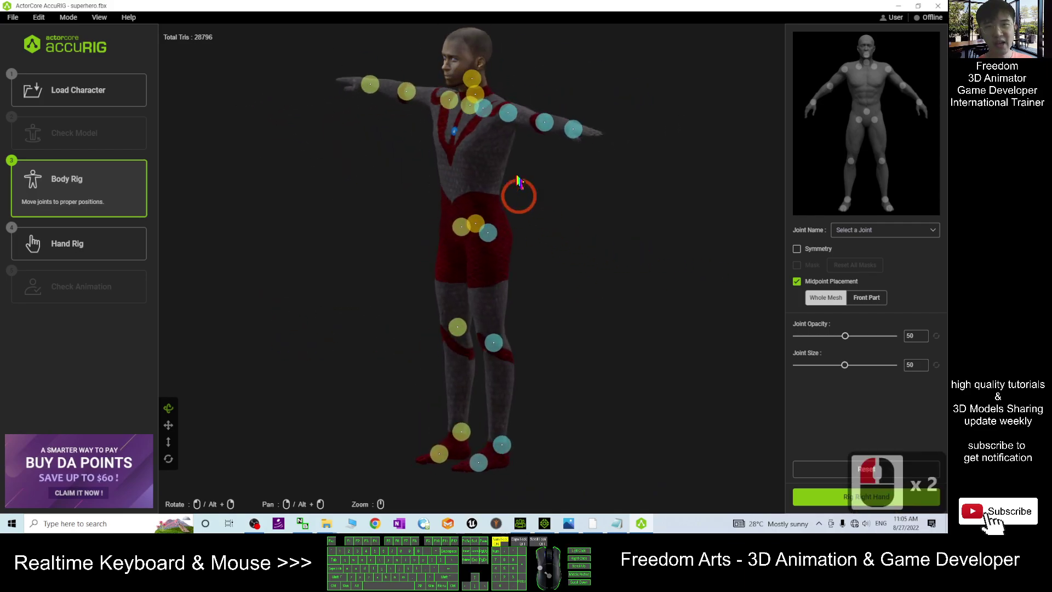
mouse_move(508, 113)
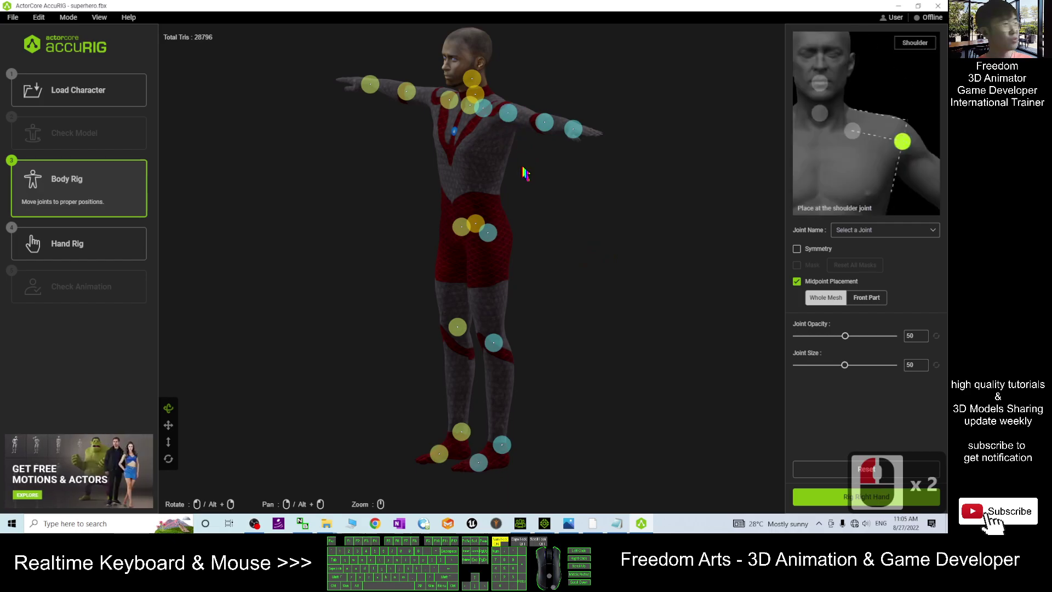
mouse_move(525, 173)
right_mouse_down()
mouse_move(383, 202)
mouse_move(411, 202)
right_mouse_up()
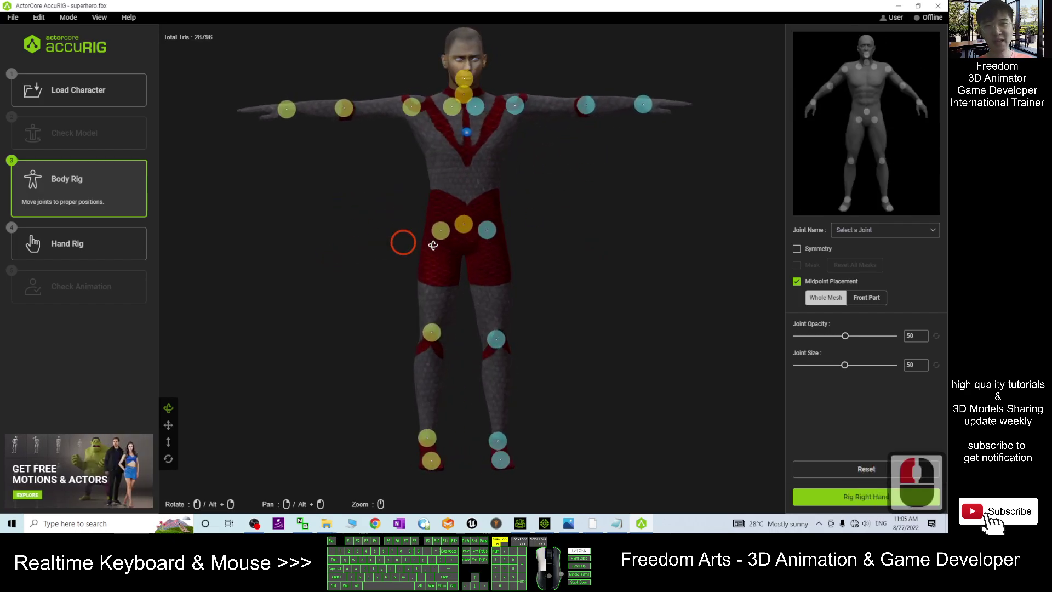
Step: Accept the body joints, rig the right hand, and orbit to inspect its finger joints
left_click(855, 497)
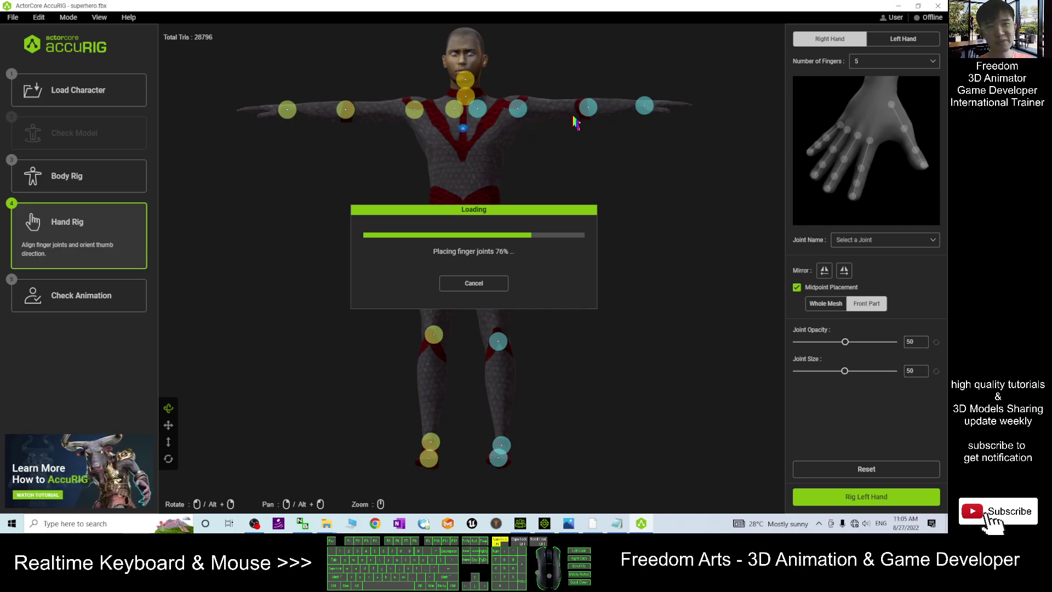
mouse_move(565, 275)
right_mouse_down()
mouse_move(727, 209)
mouse_move(510, 247)
right_mouse_up()
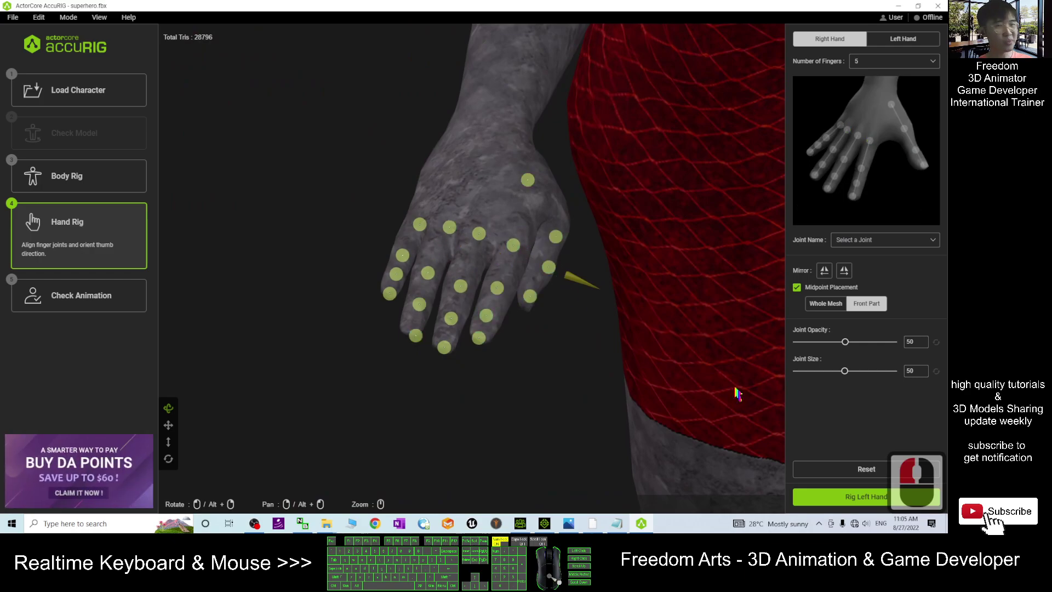
Step: Rig the left hand, then finalize the character to run auto rigging
left_click(835, 497)
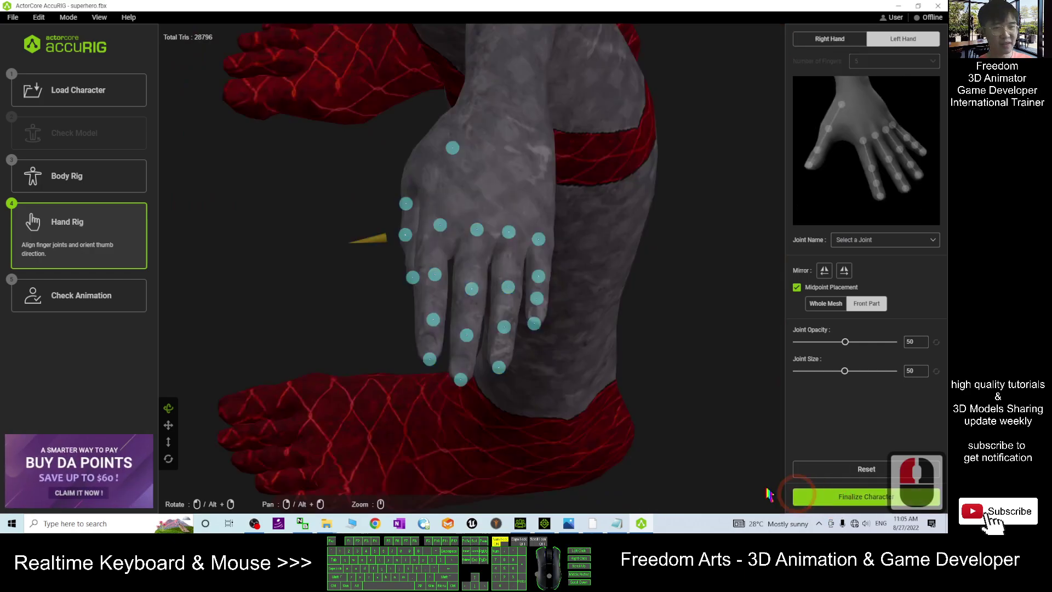
left_click(858, 497)
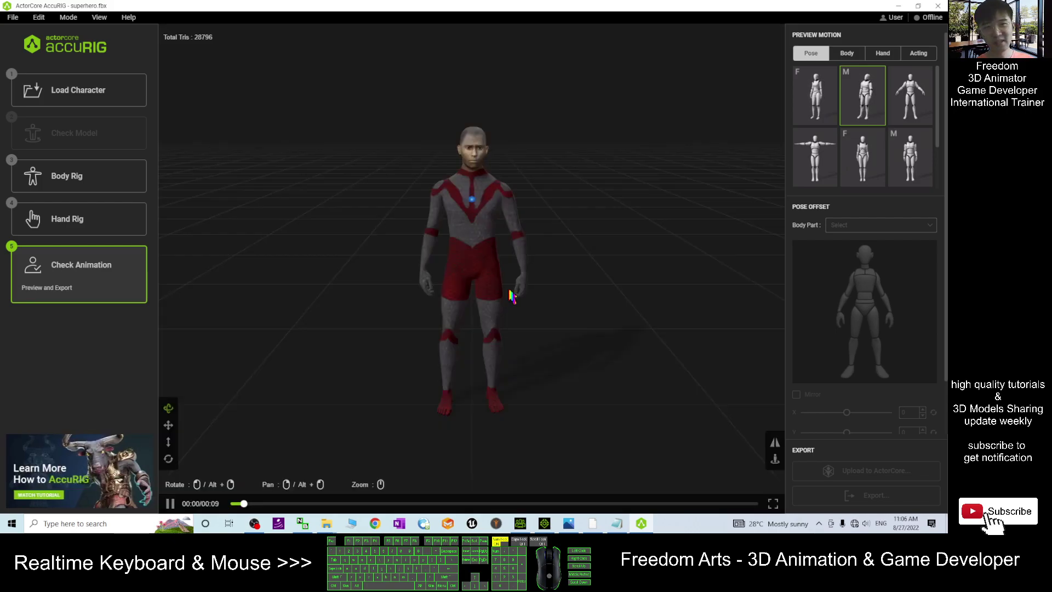
Step: Preview the T-pose and other standing poses on the rigged superhero
left_click_drag(594, 299, 579, 298)
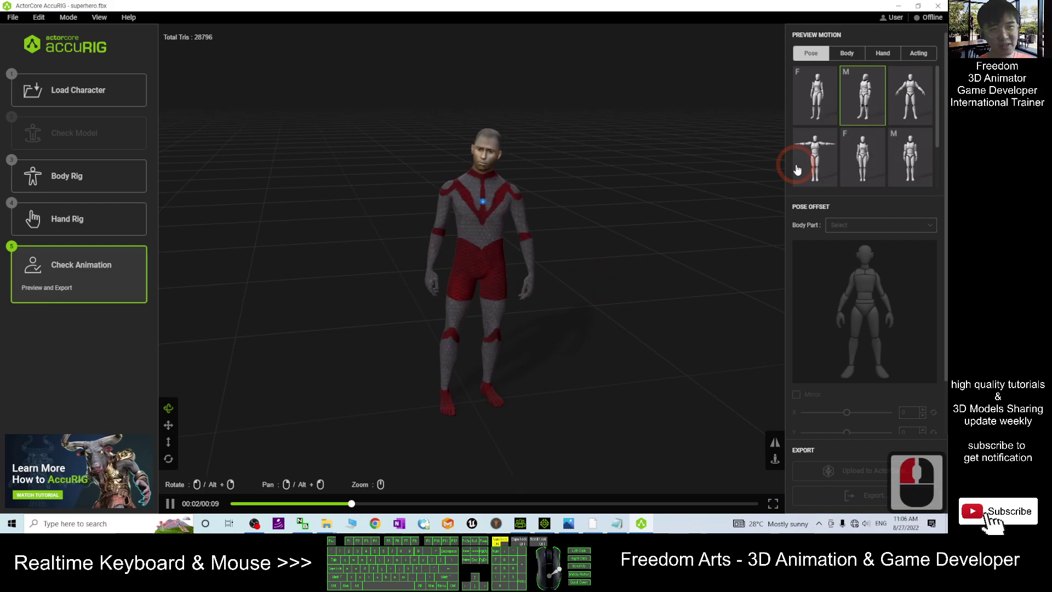
double_click(814, 156)
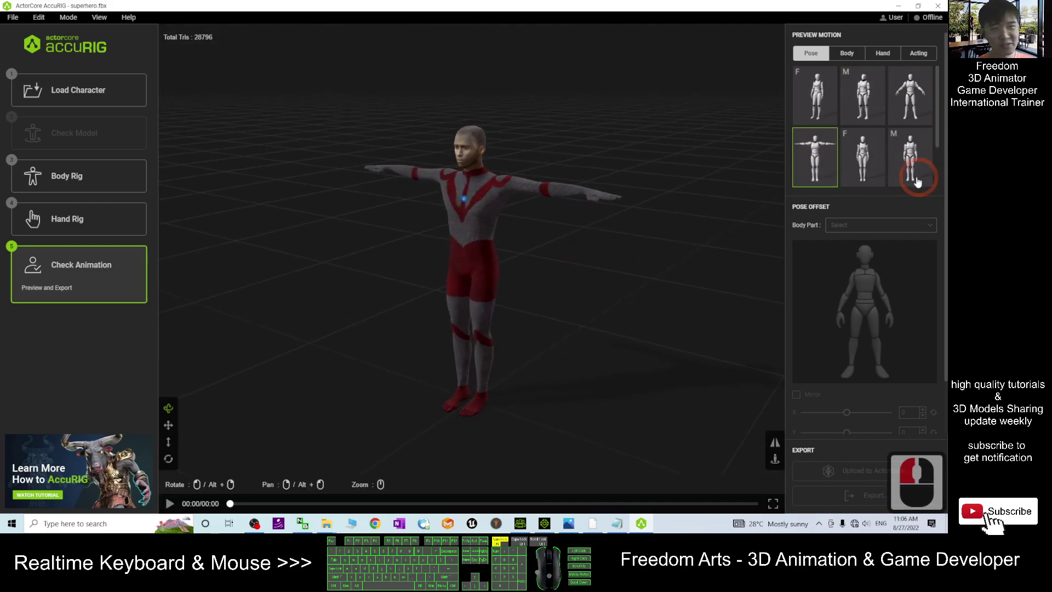
left_click(863, 157)
left_click(911, 103)
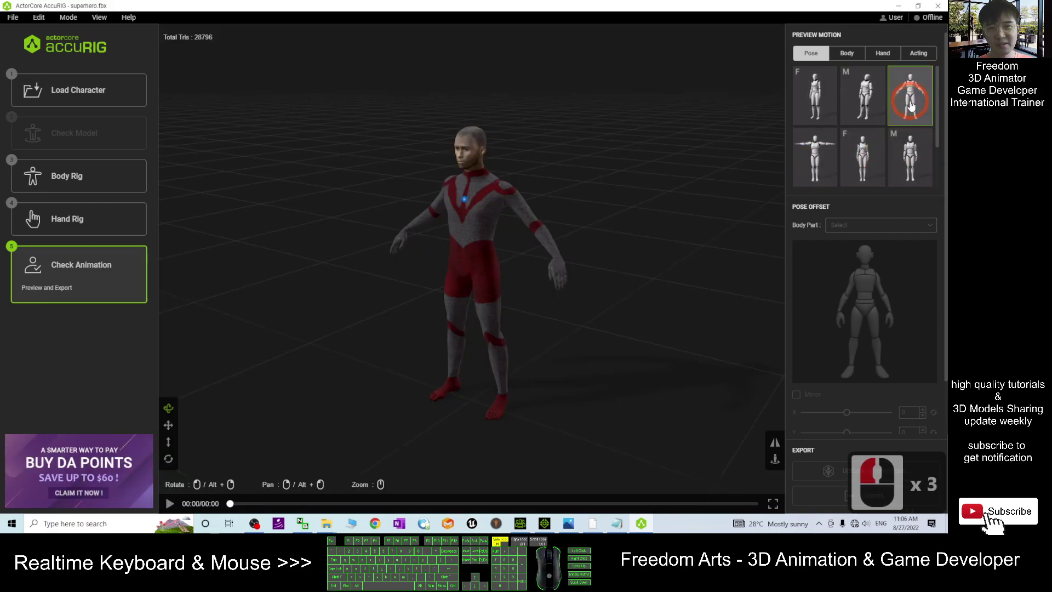
left_click(622, 348)
left_click(821, 96)
Step: Restore and reposition the AccuRIG window and file browser, then bring AccuRIG forward
double_click(822, 97)
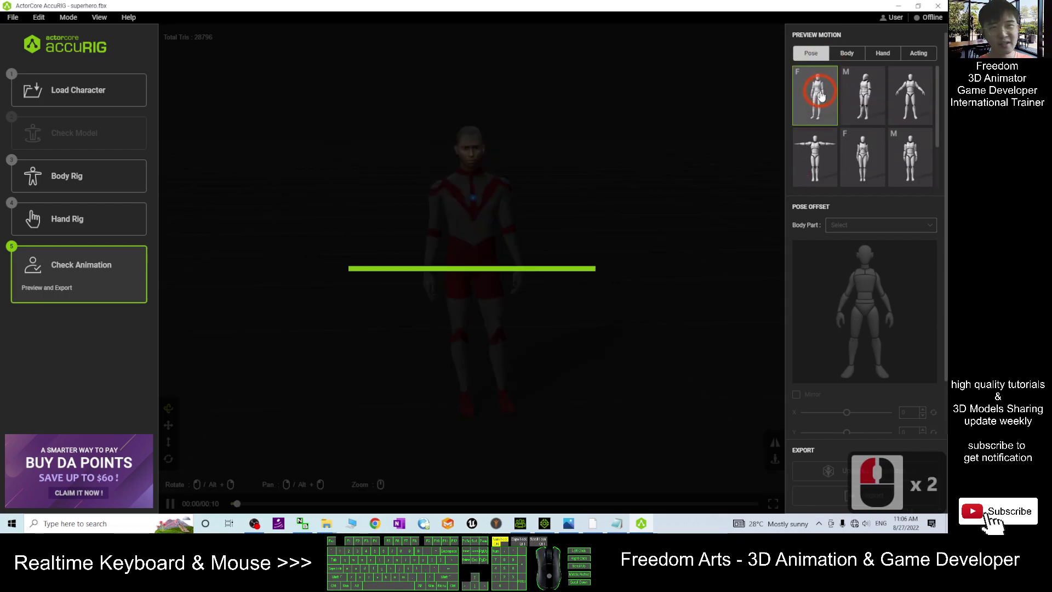
key("super+Down")
left_click_drag(499, 11, 635, 72)
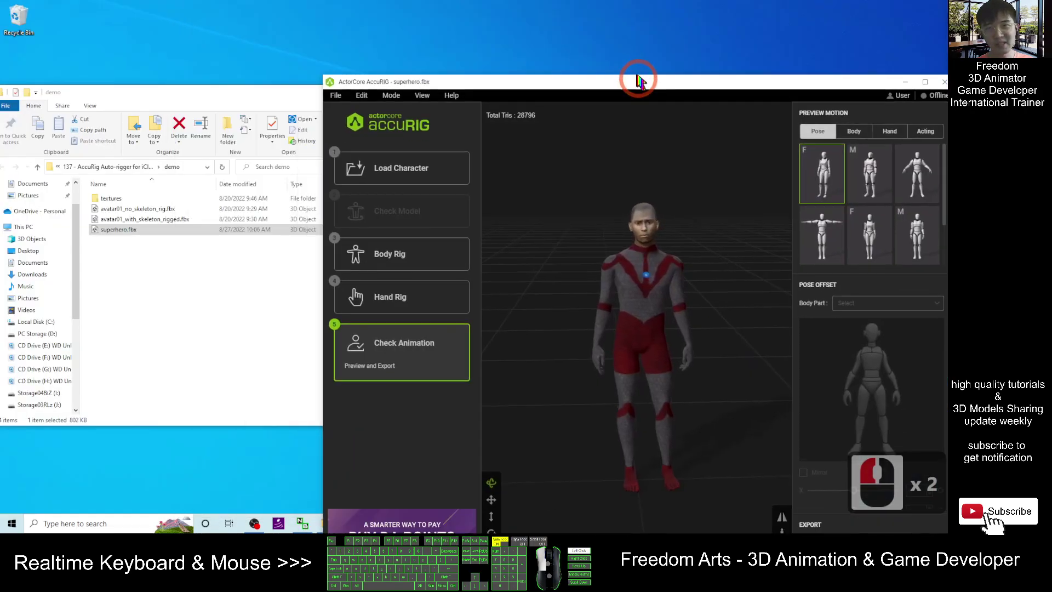
left_click_drag(277, 88, 301, 106)
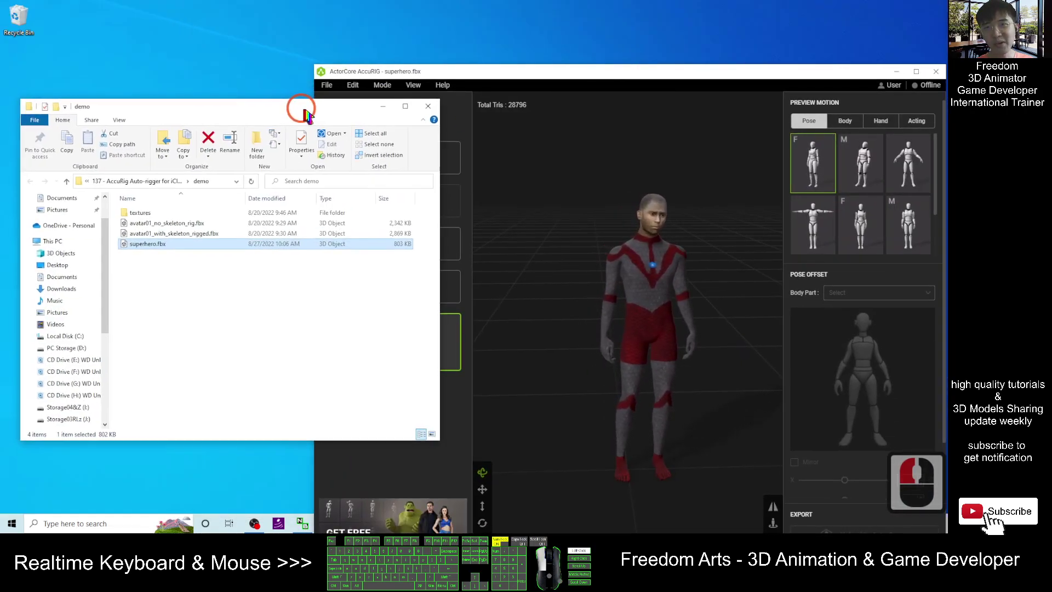
double_click(454, 134)
Step: Review the FBX export settings and target application list, then cancel the export
left_click(328, 88)
mouse_move(362, 170)
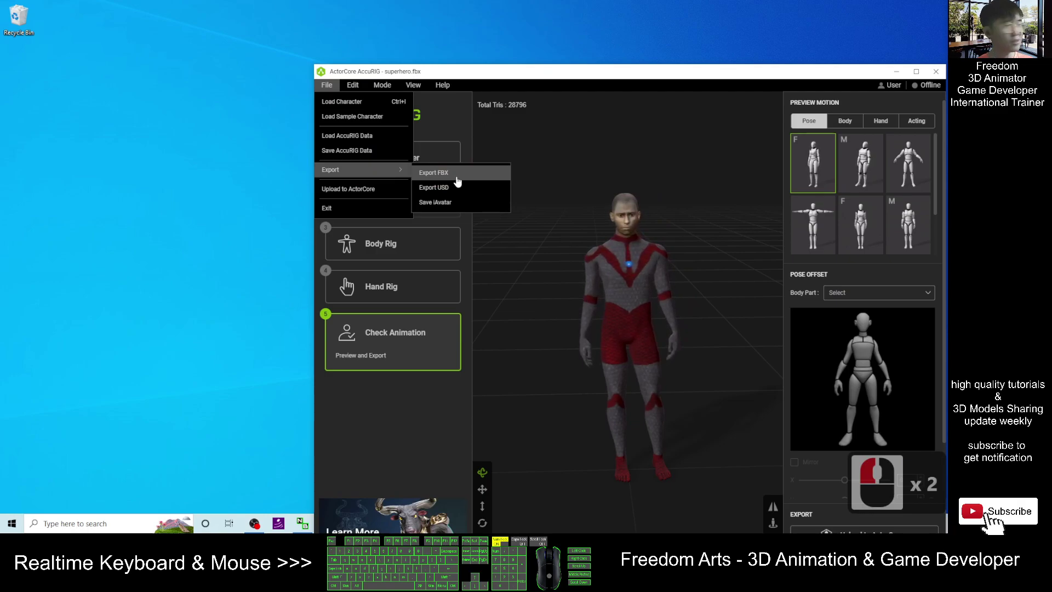
left_click(454, 180)
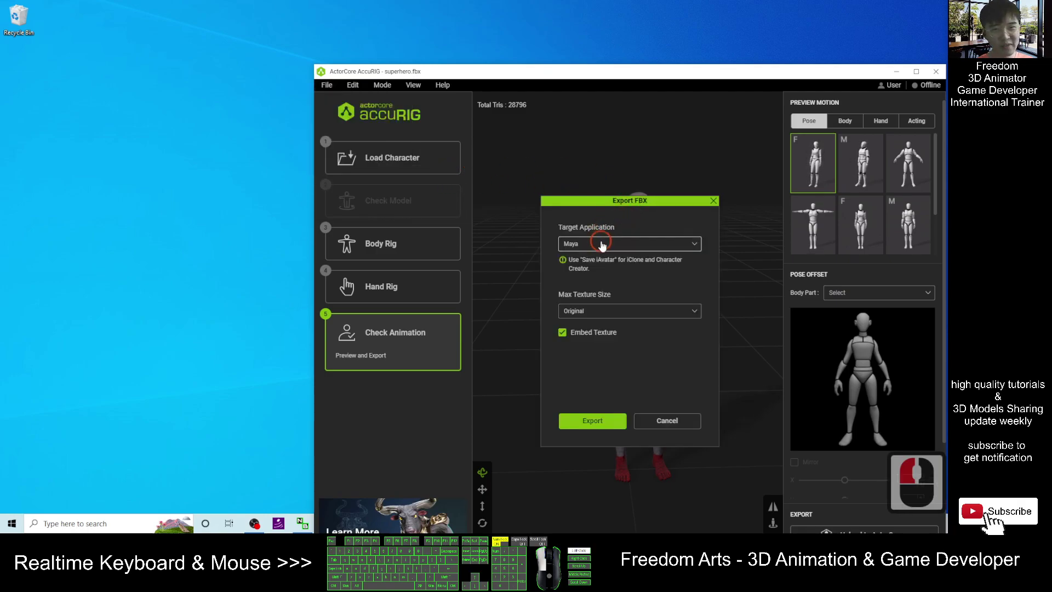
left_click(603, 244)
scroll(579, 327, "down", 1)
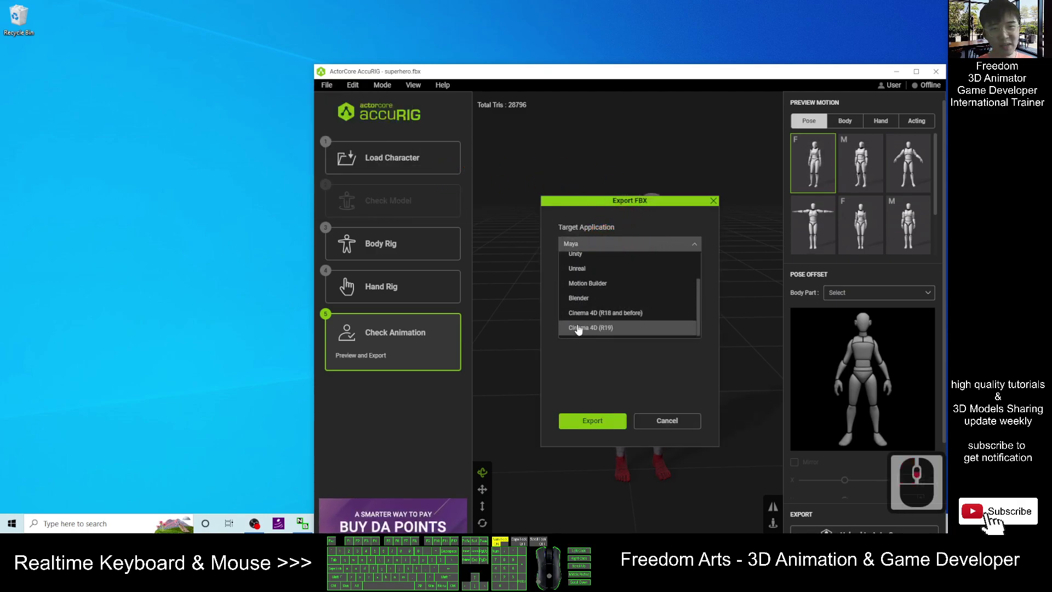
scroll(579, 328, "up", 5)
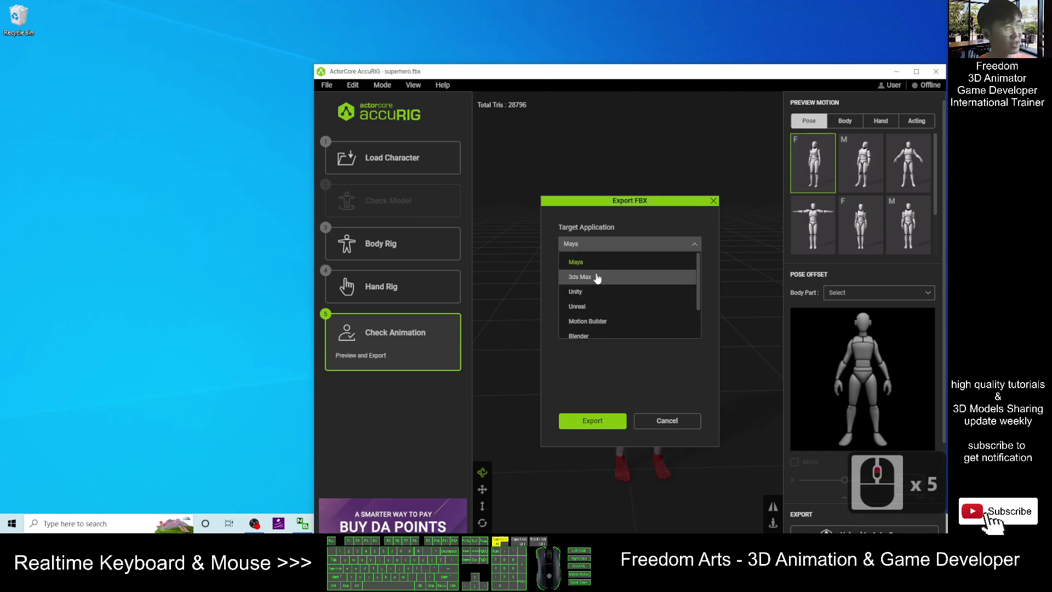
left_click(673, 422)
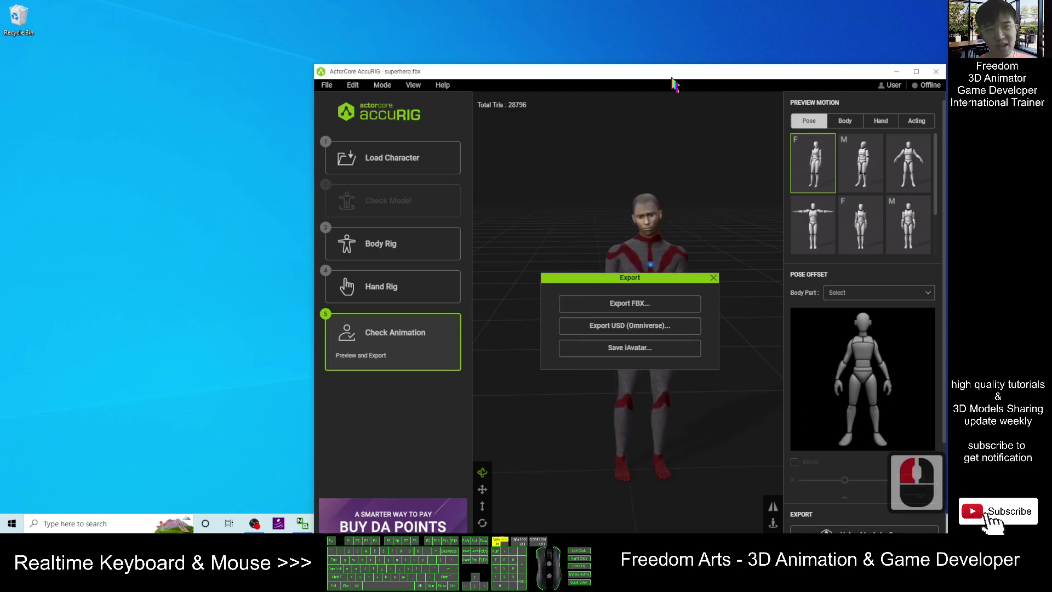
Step: Try saving as an iAvatar, dismiss the no-internet warning, and close the export choices
left_click(610, 349)
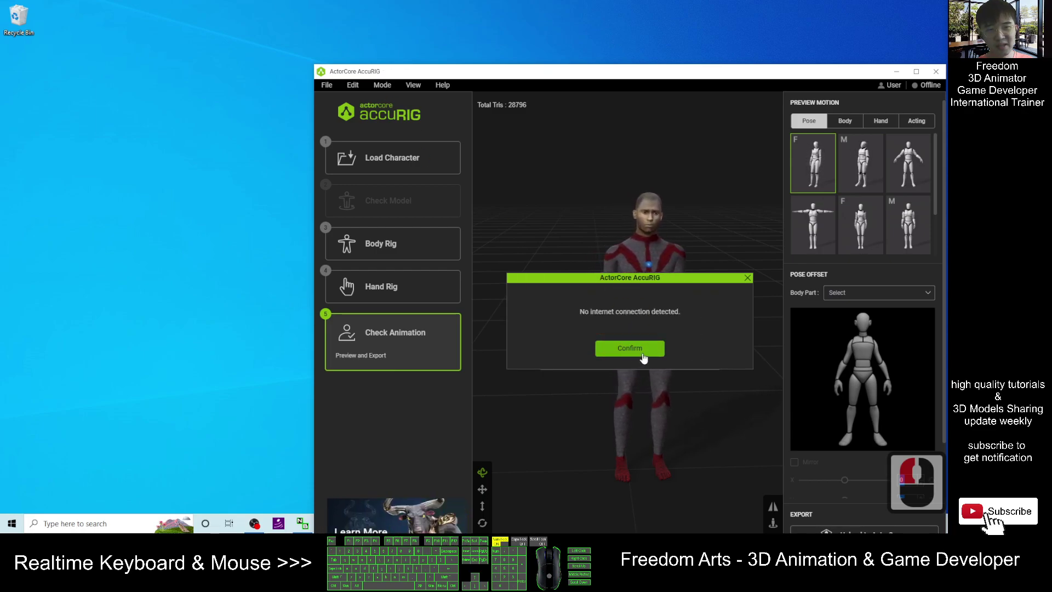
left_click(630, 352)
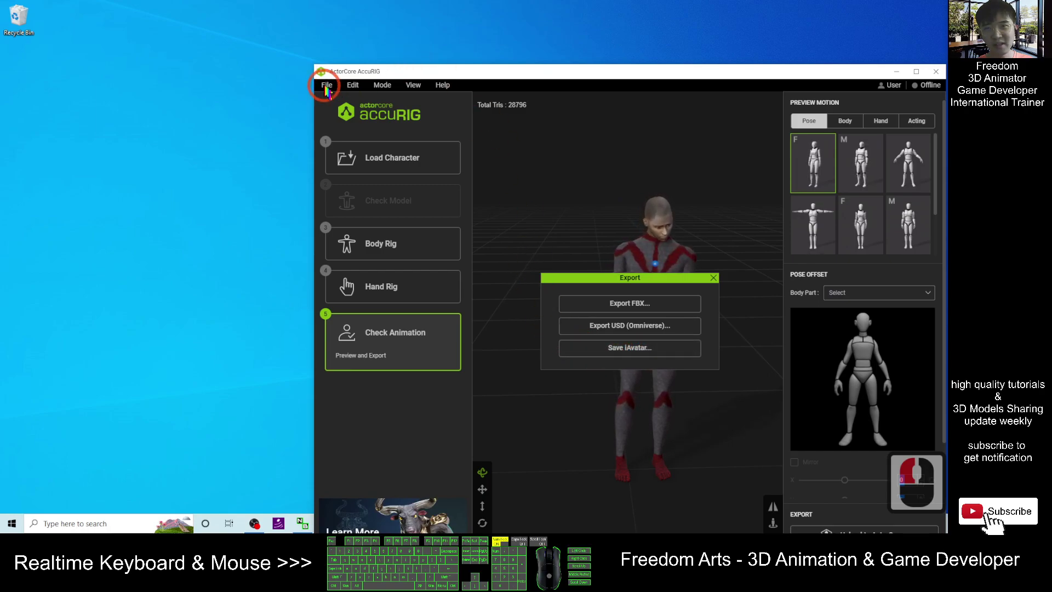
left_click(712, 278)
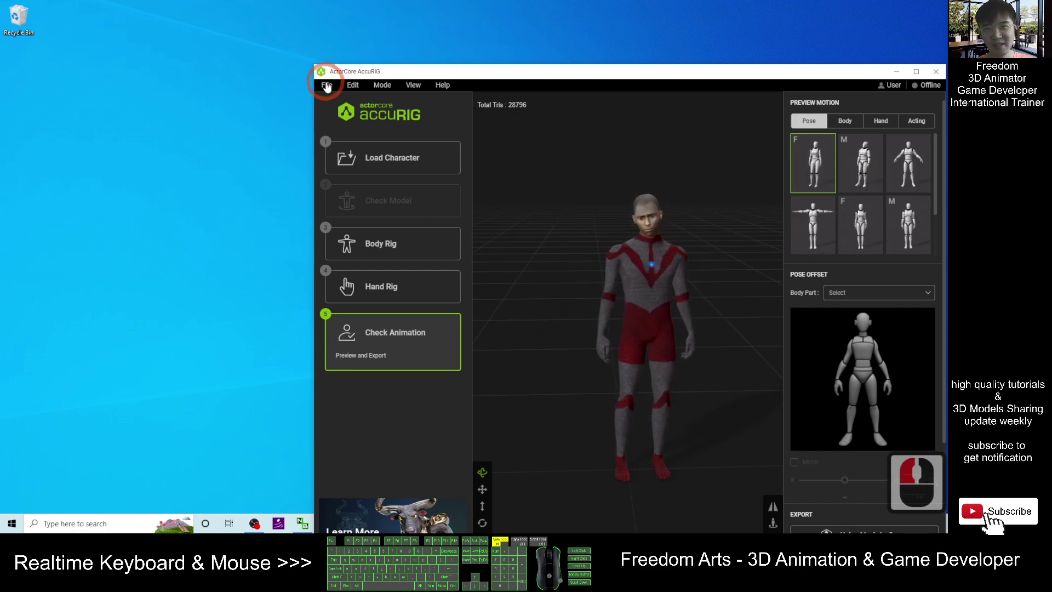
Step: Export the rigged character as superhero.iAvatar to the Desktop
left_click(327, 85)
left_click(353, 169)
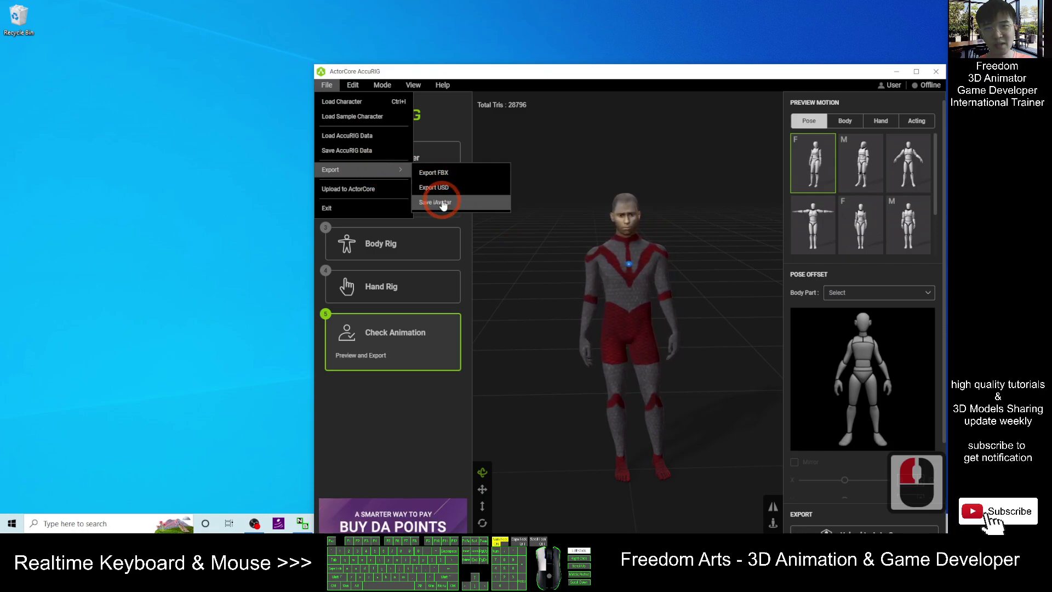
left_click(442, 203)
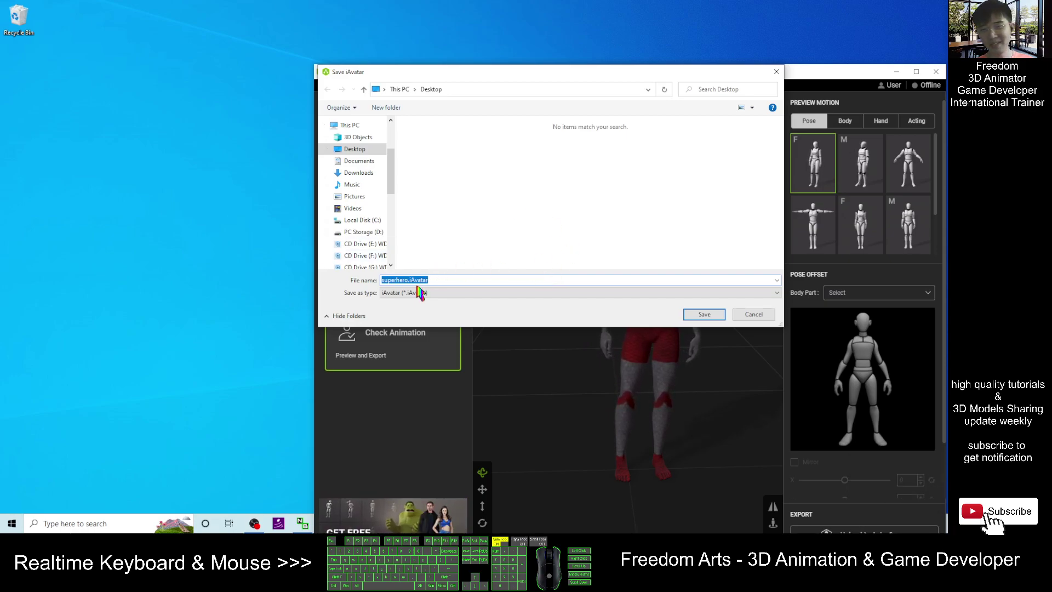
left_click(356, 149)
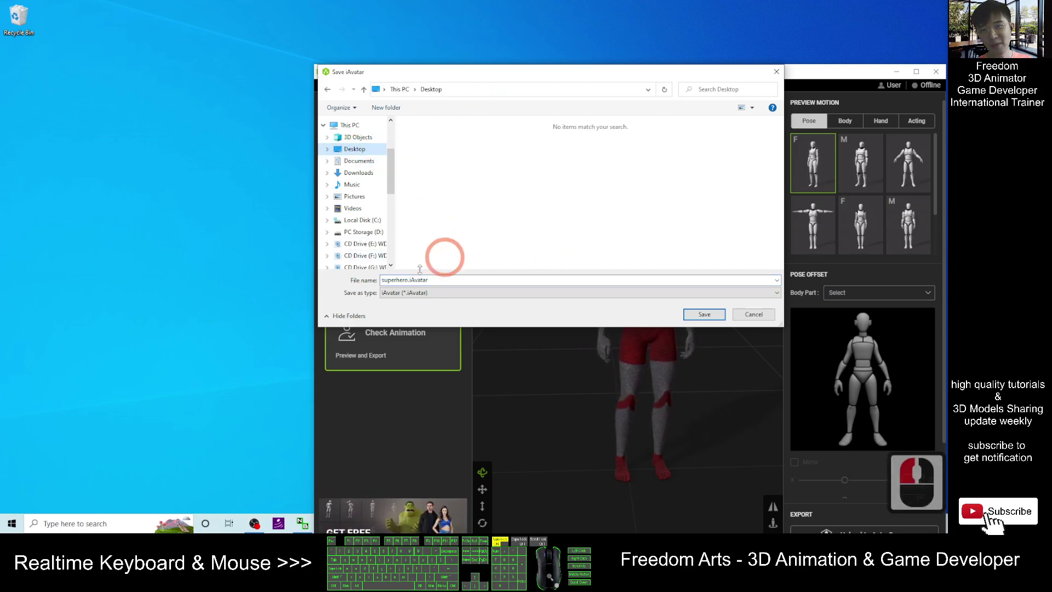
left_click(419, 282)
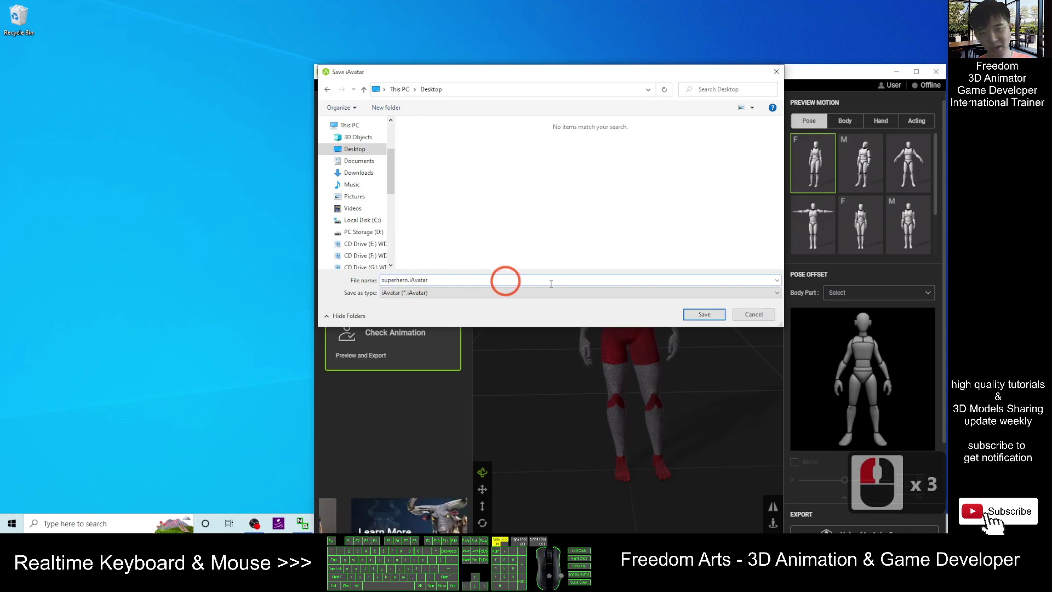
left_click(700, 317)
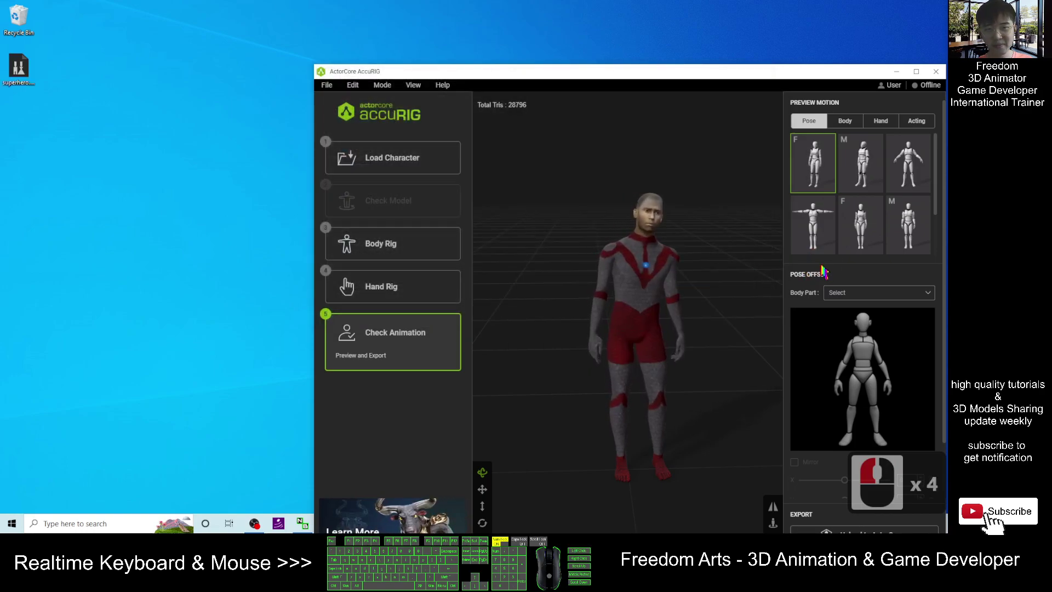
Step: Minimize AccuRIG and bring up iClone 8 in a restored window
mouse_move(482, 73)
left_mouse_down()
mouse_move(270, 52)
mouse_move(289, 8)
left_mouse_up()
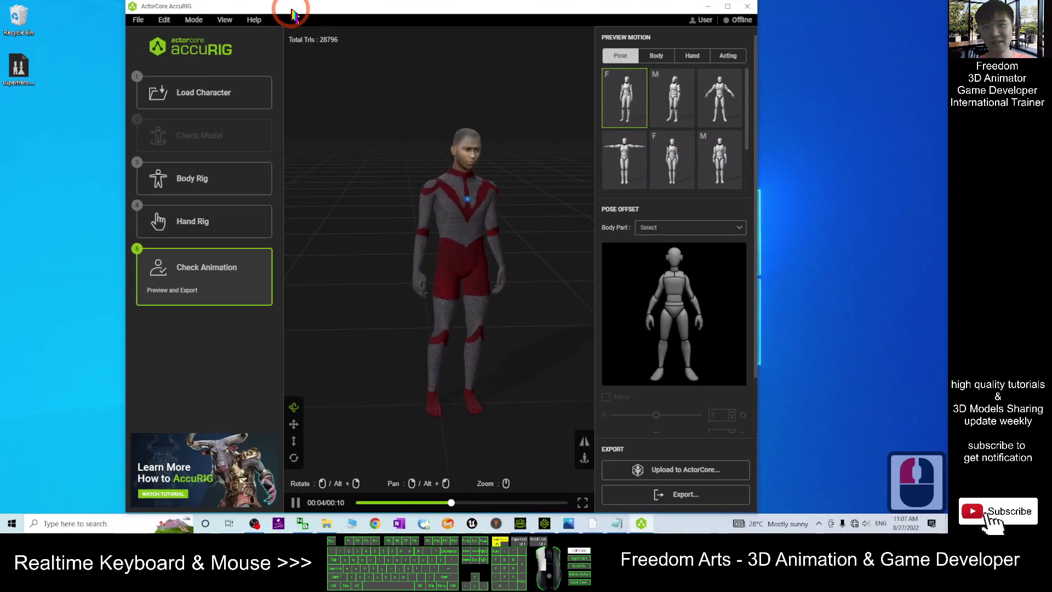
left_click(708, 7)
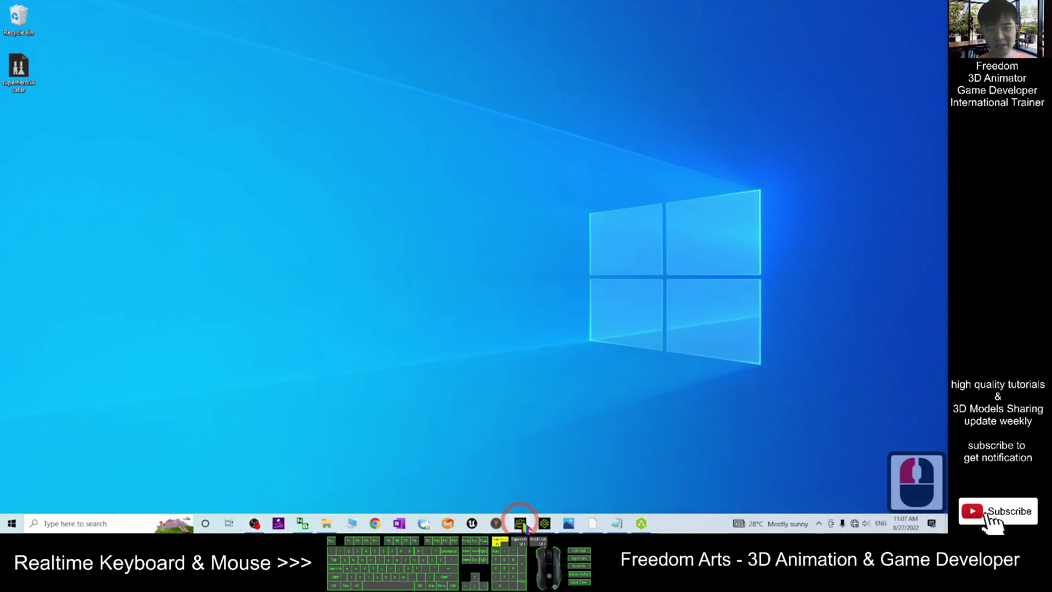
left_click(545, 523)
double_click(411, 8)
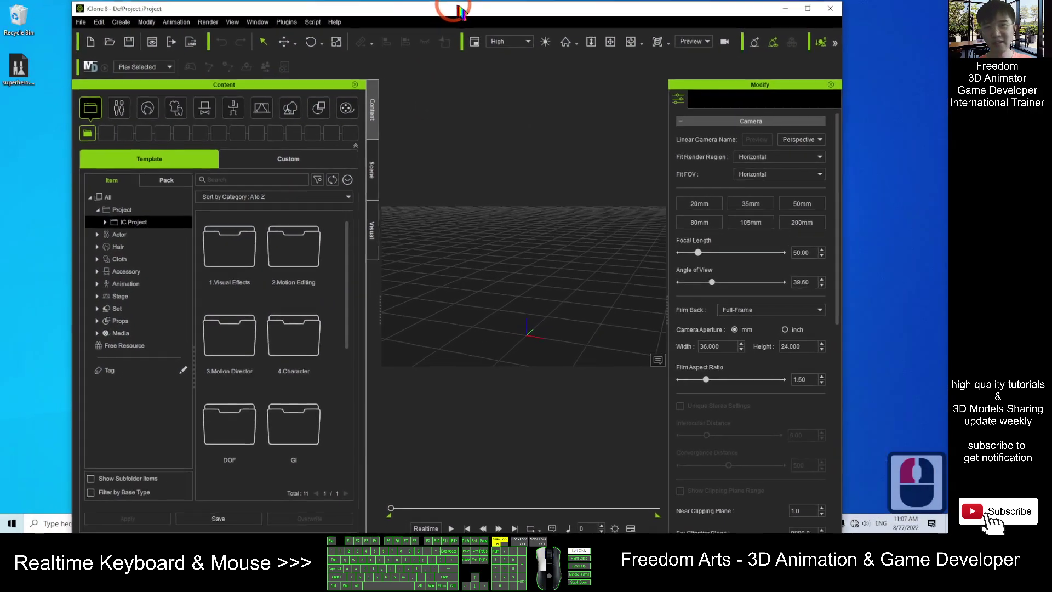
Step: Load the superhero file into the iClone scene, maximize the window, and view its front
left_click_drag(18, 67, 570, 328)
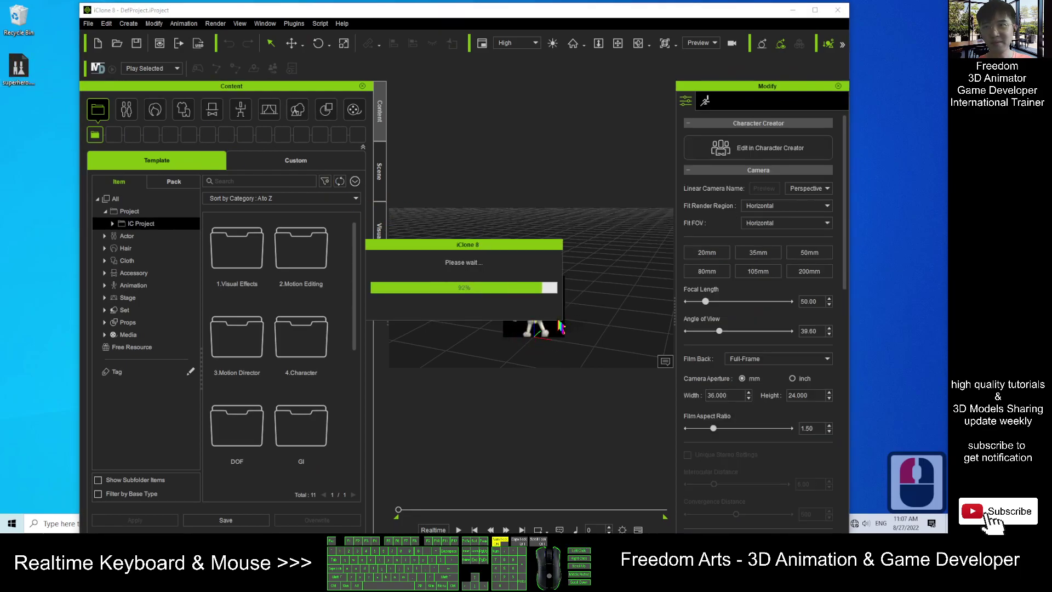
left_click(824, 12)
left_click(599, 227)
scroll(600, 228, "up", 10)
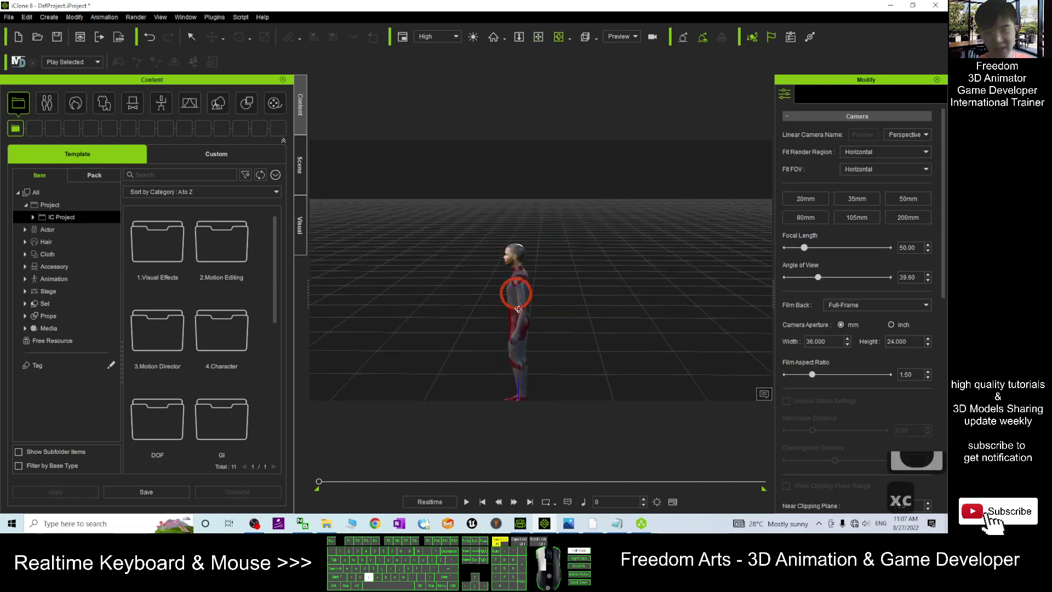
right_click_drag(546, 226, 486, 308)
scroll(487, 307, "up", 14)
right_click_drag(574, 316, 486, 256)
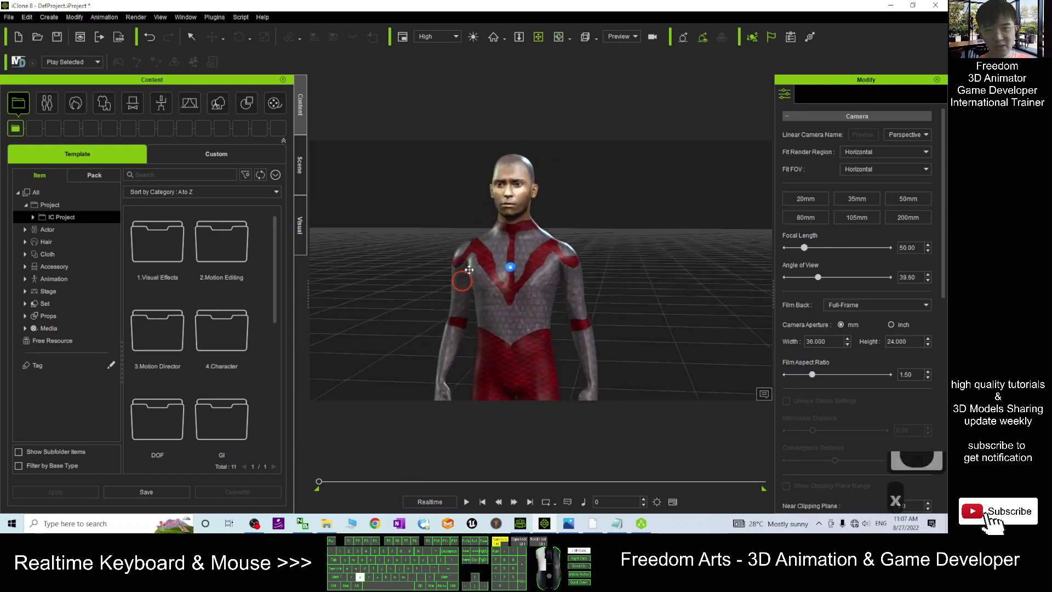
Step: Browse the content library to Animation > Motion > 1.Human Male > Perform
left_click(162, 105)
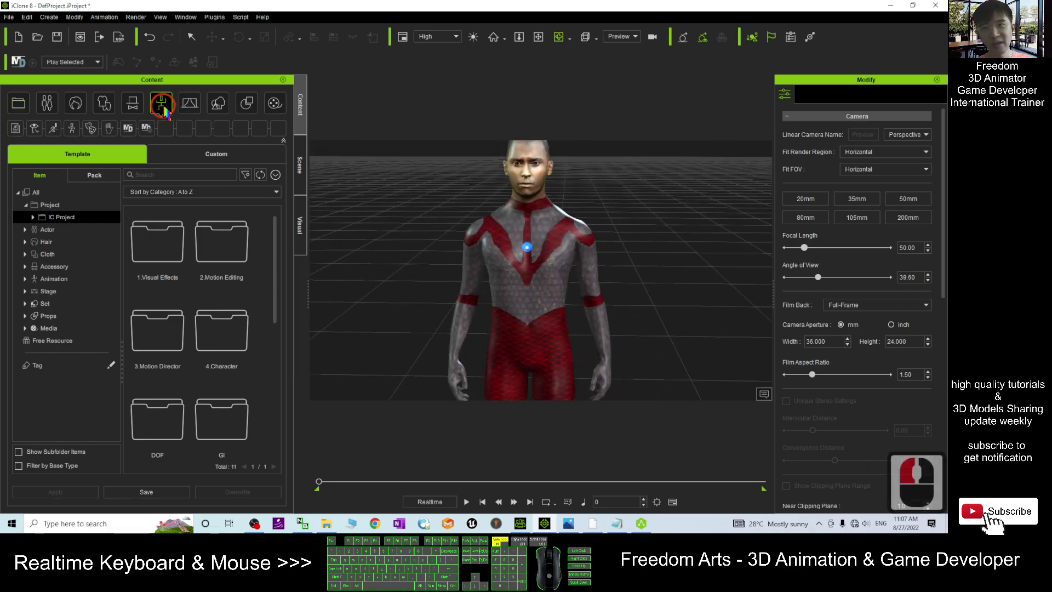
double_click(26, 280)
left_click(58, 316)
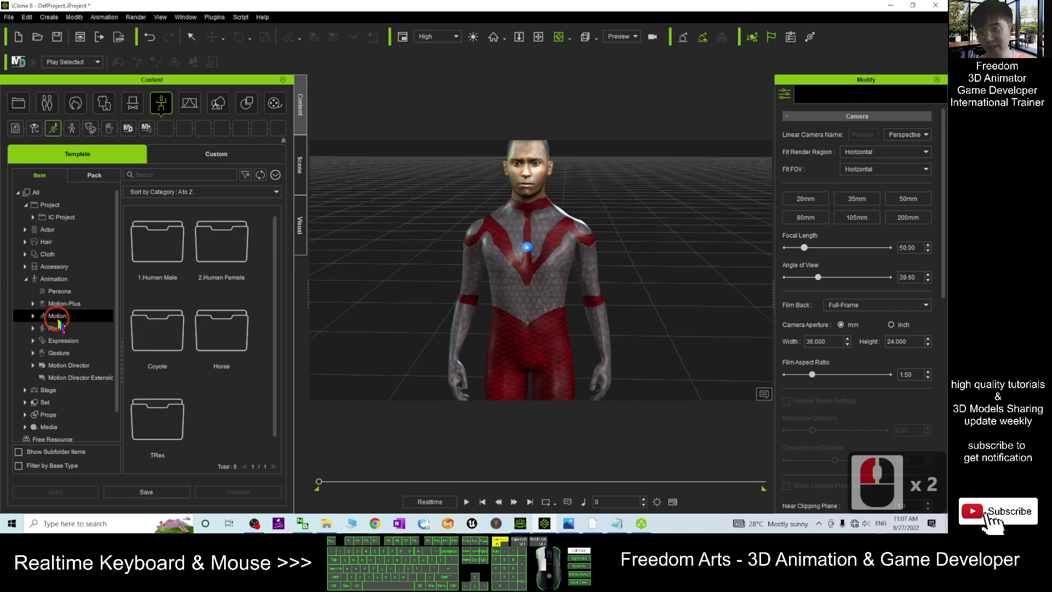
double_click(57, 317)
left_click(66, 328)
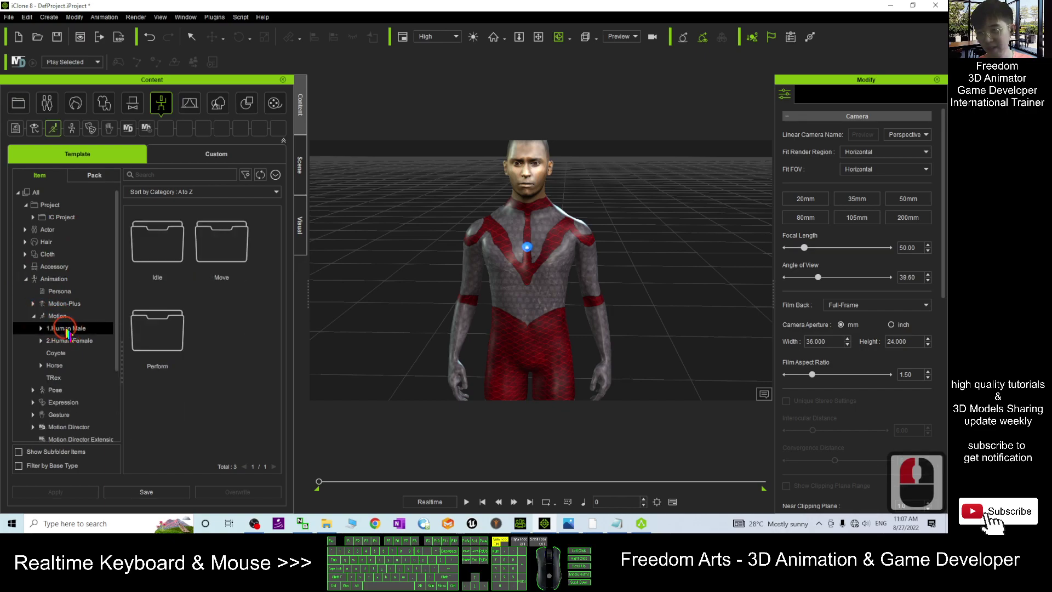
double_click(65, 328)
left_click(65, 355)
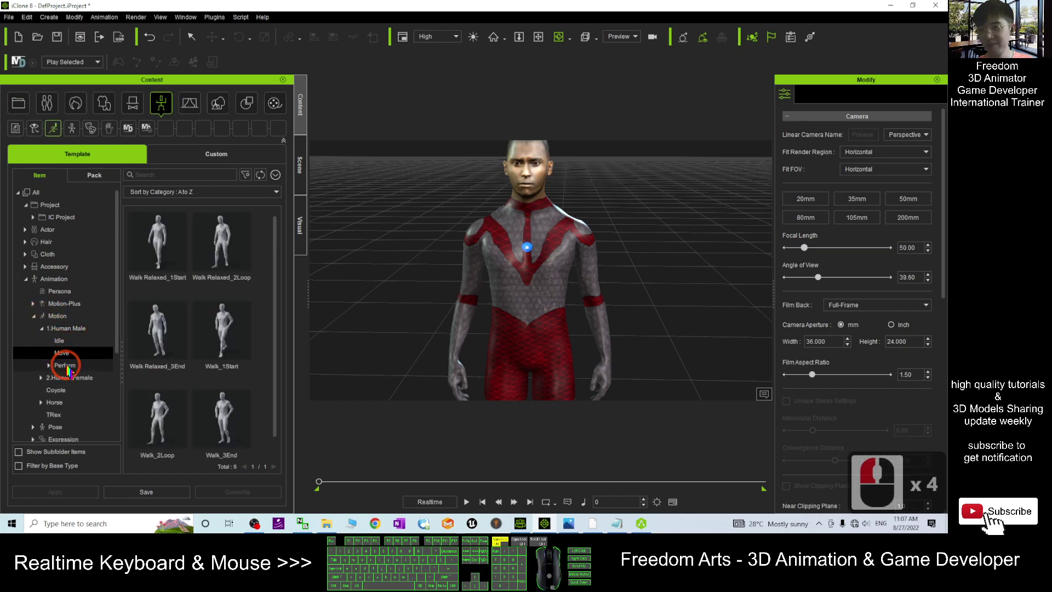
left_click(65, 366)
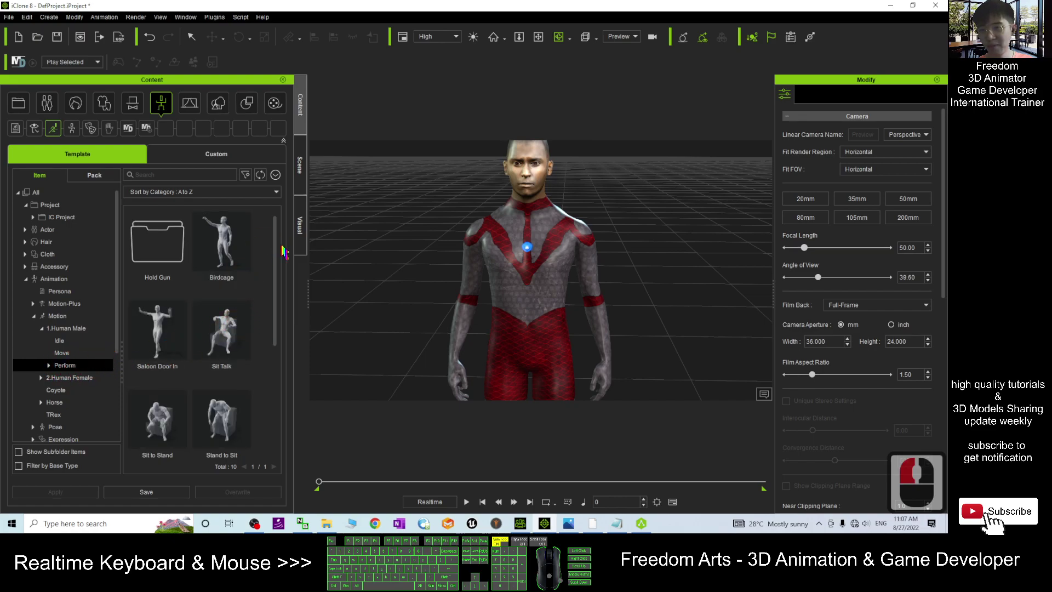
Step: Apply the Birdcage motion to the superhero, play and stop it, then return to AccuRIG
left_click_drag(222, 247, 581, 283)
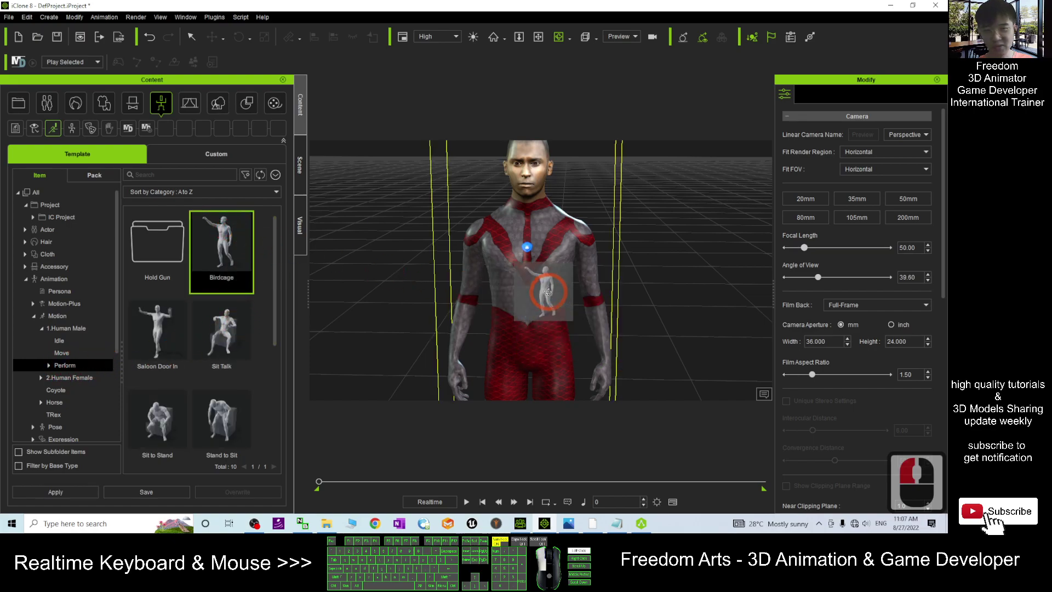
scroll(568, 272, "down", 8)
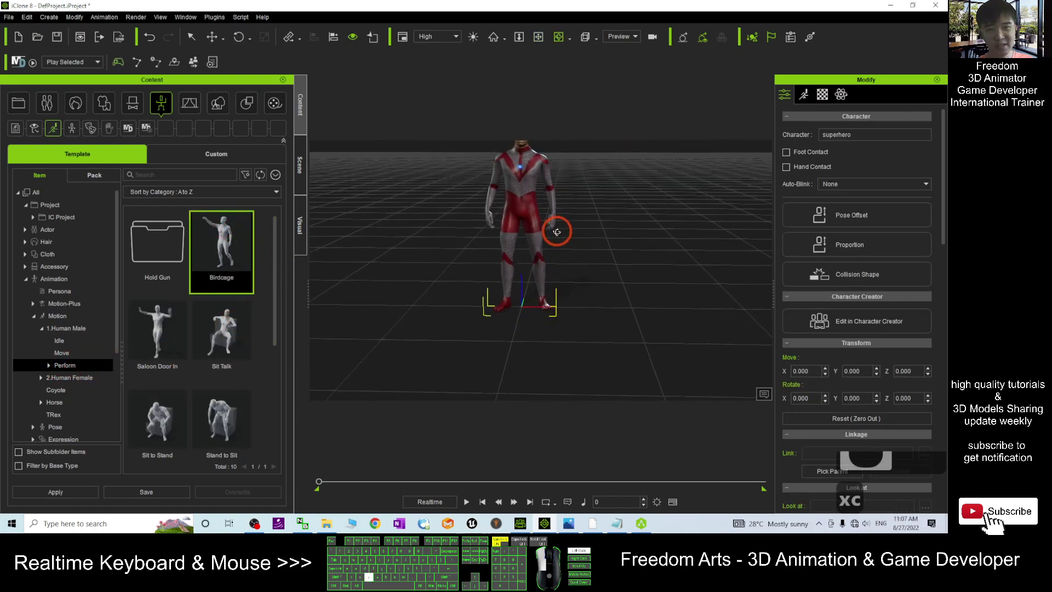
scroll(541, 258, "down", 3)
right_click_drag(540, 259, 535, 329)
left_click(466, 502)
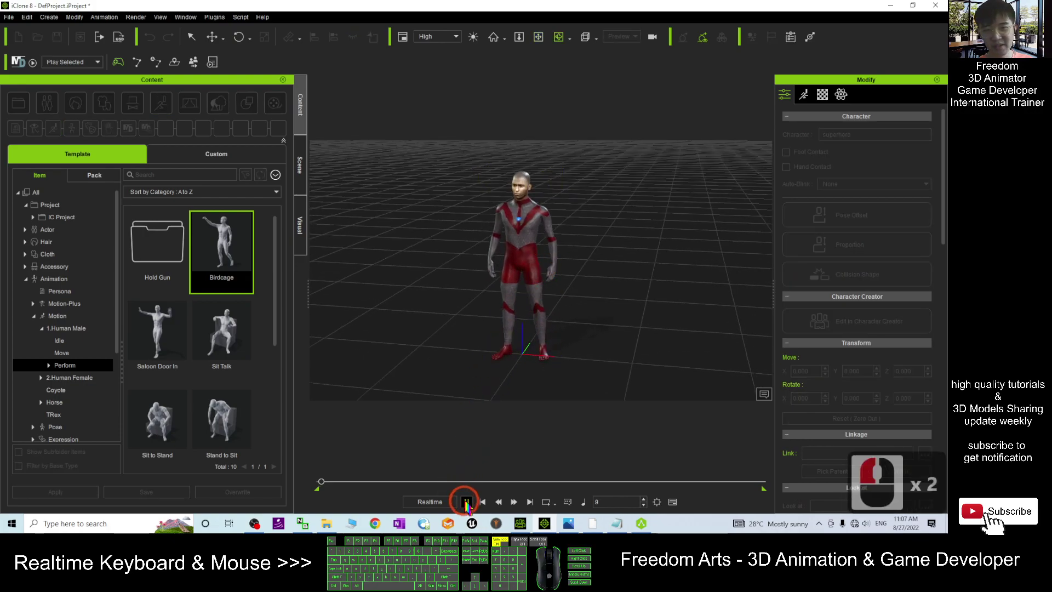
right_click_drag(496, 382, 603, 326)
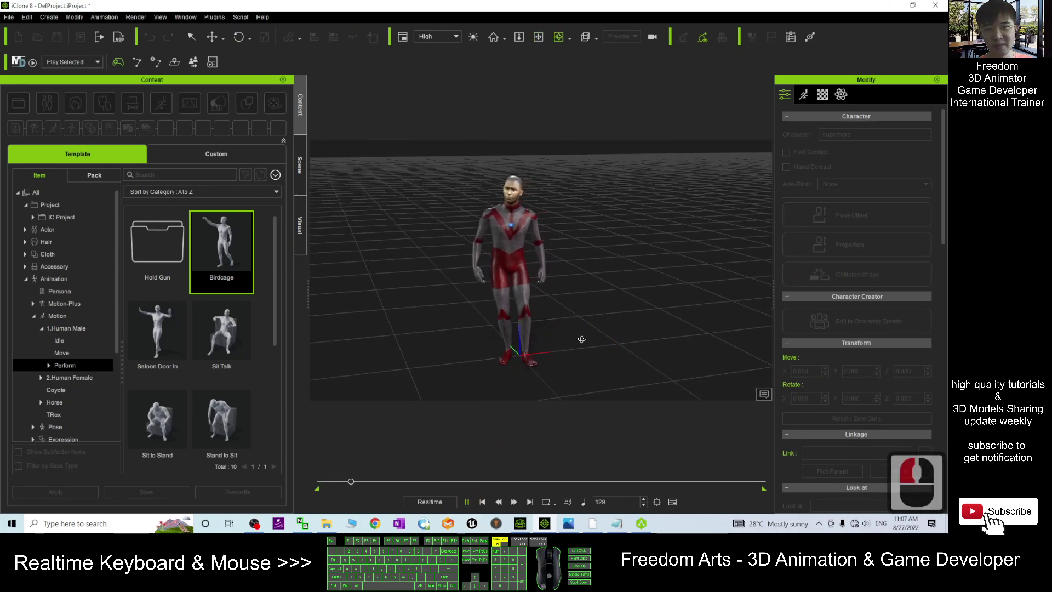
scroll(491, 261, "up", 6)
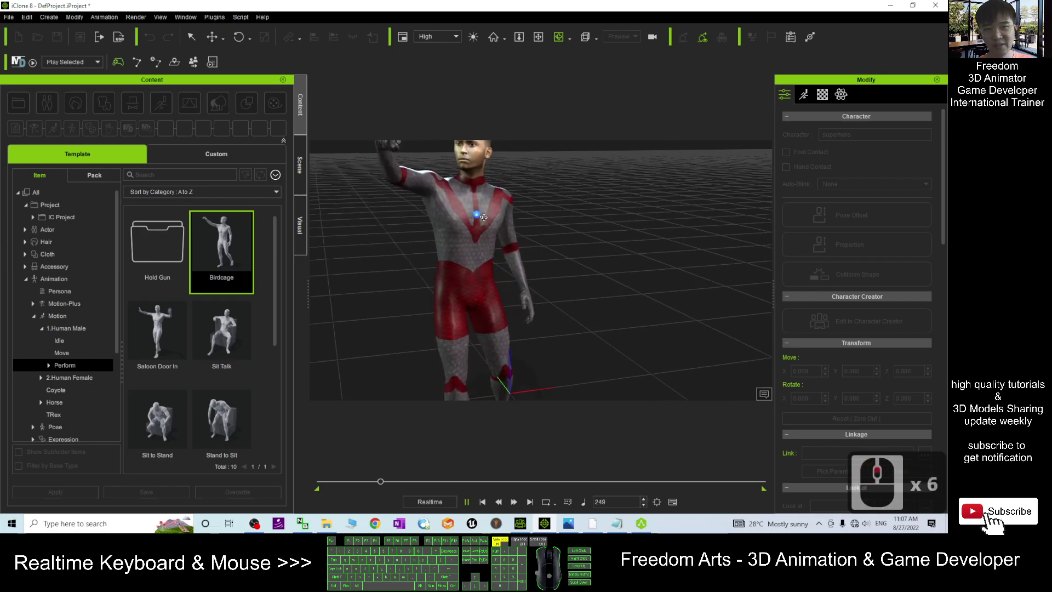
scroll(487, 252, "up", 3)
scroll(493, 251, "up", 9)
scroll(518, 243, "up", 14)
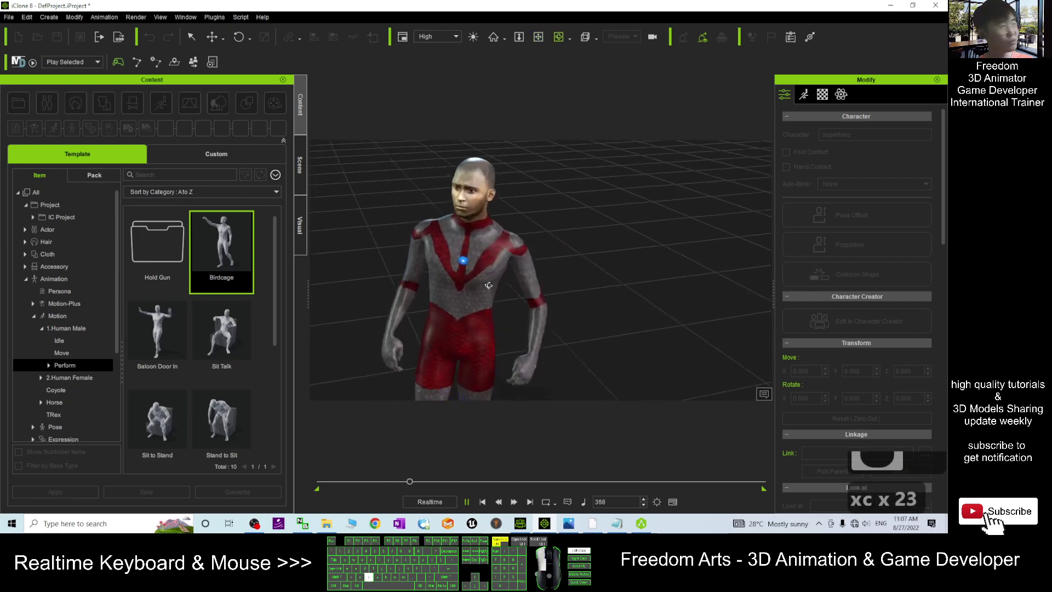
key("ctrl+slash")
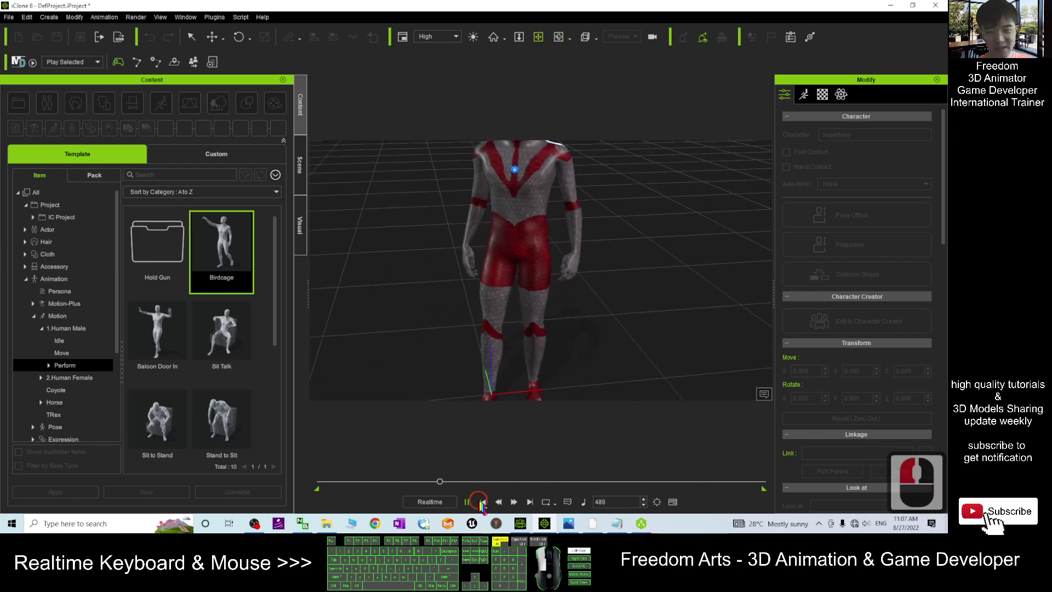
left_click(645, 527)
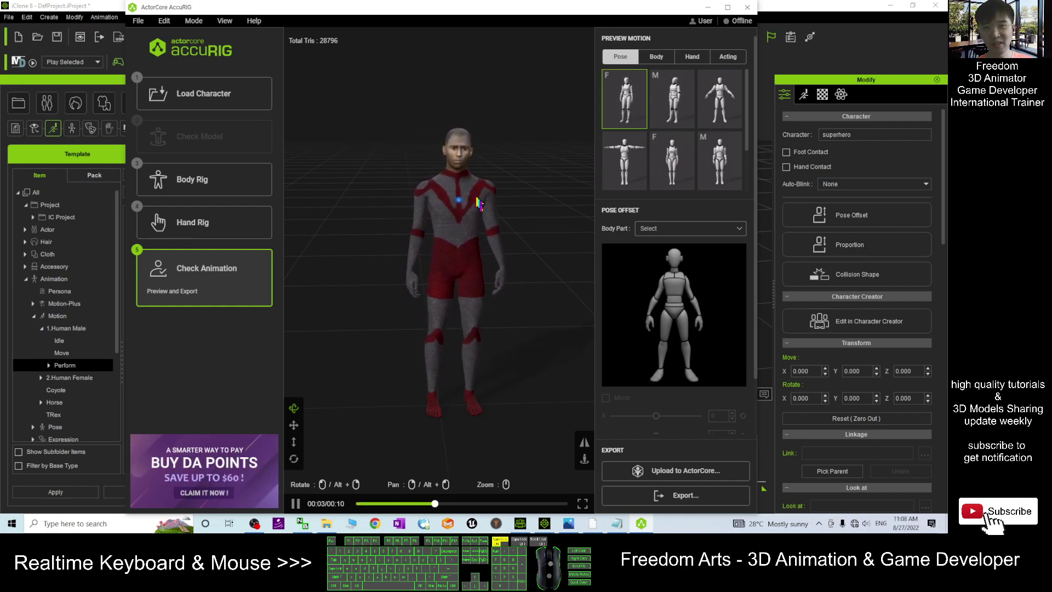
Step: Orbit the AccuRIG preview to side and frontal views, then show cover.jpg in Photos
mouse_move(499, 288)
left_mouse_down()
mouse_move(536, 294)
mouse_move(513, 293)
left_mouse_up()
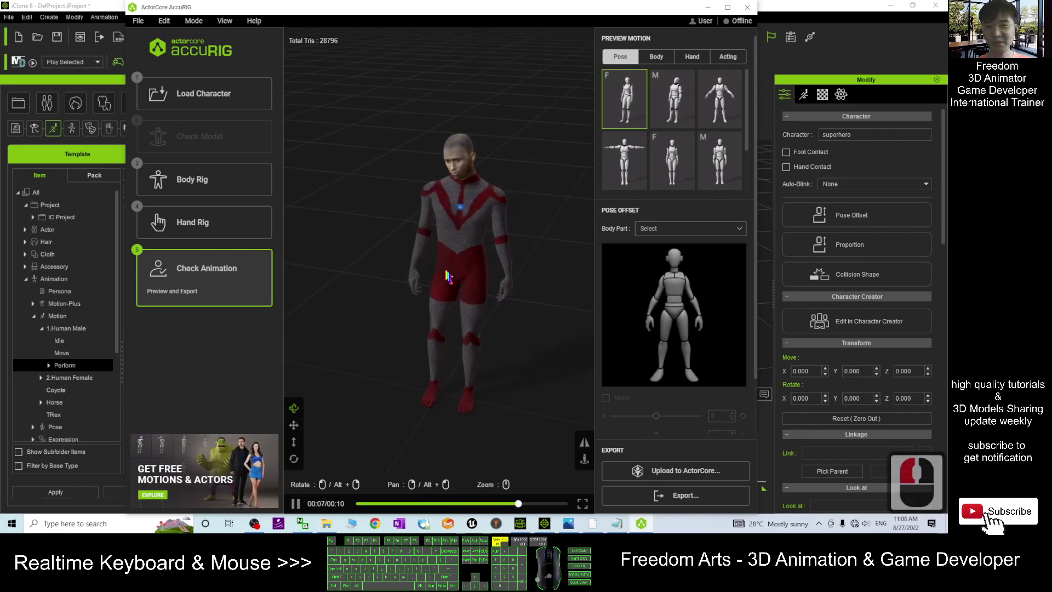
mouse_move(359, 321)
left_mouse_down()
mouse_move(426, 325)
mouse_move(383, 327)
left_mouse_up()
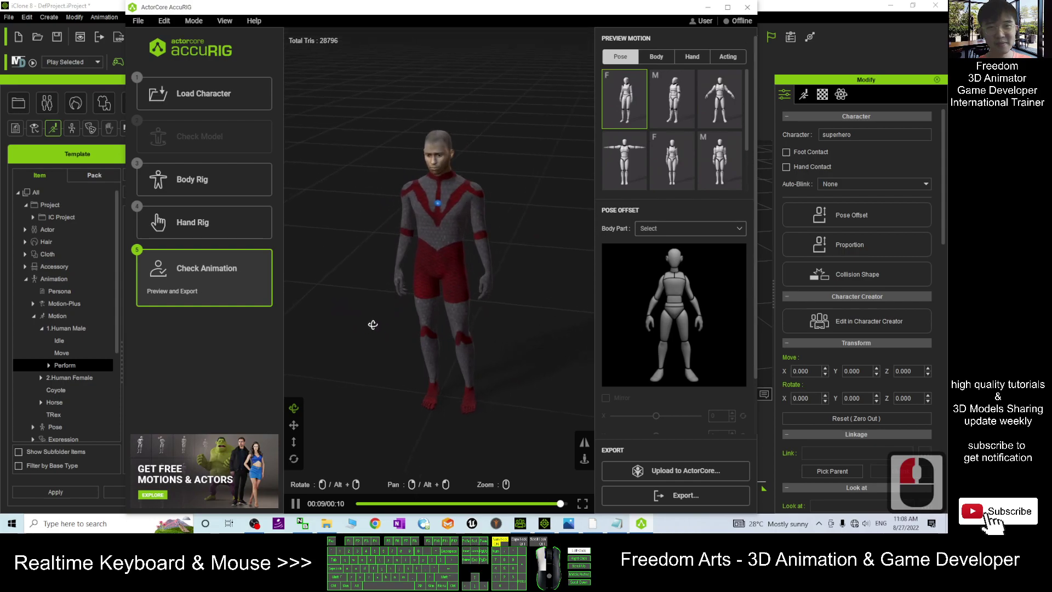
left_click(563, 525)
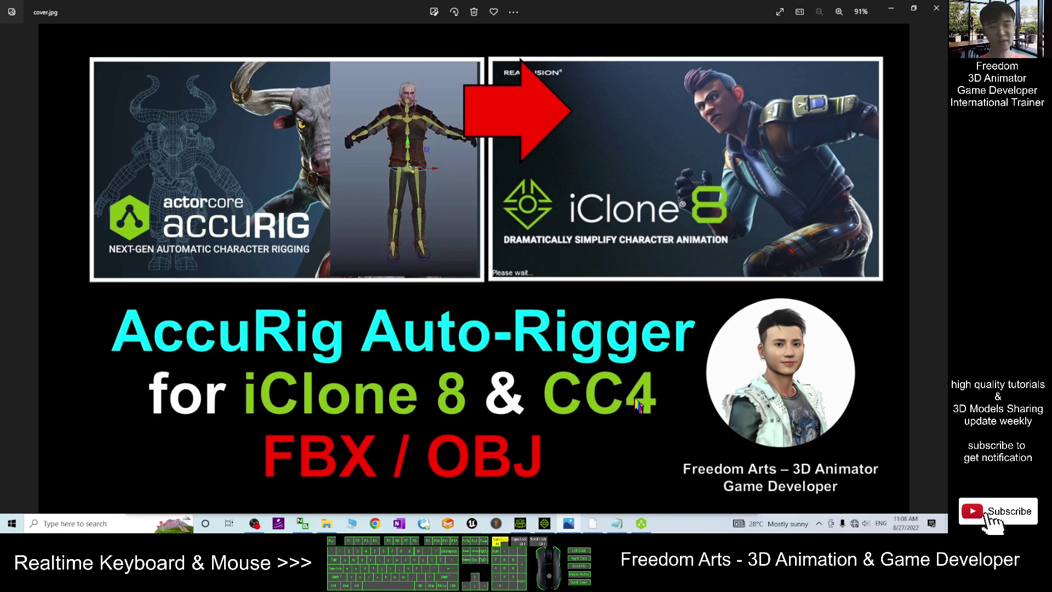
left_click(644, 525)
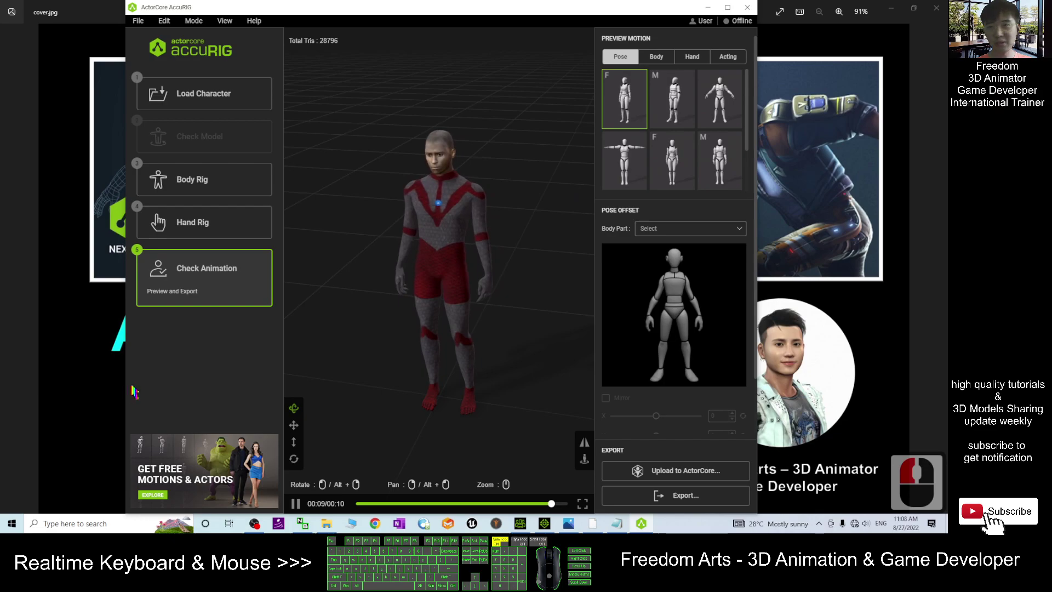
left_click(66, 416)
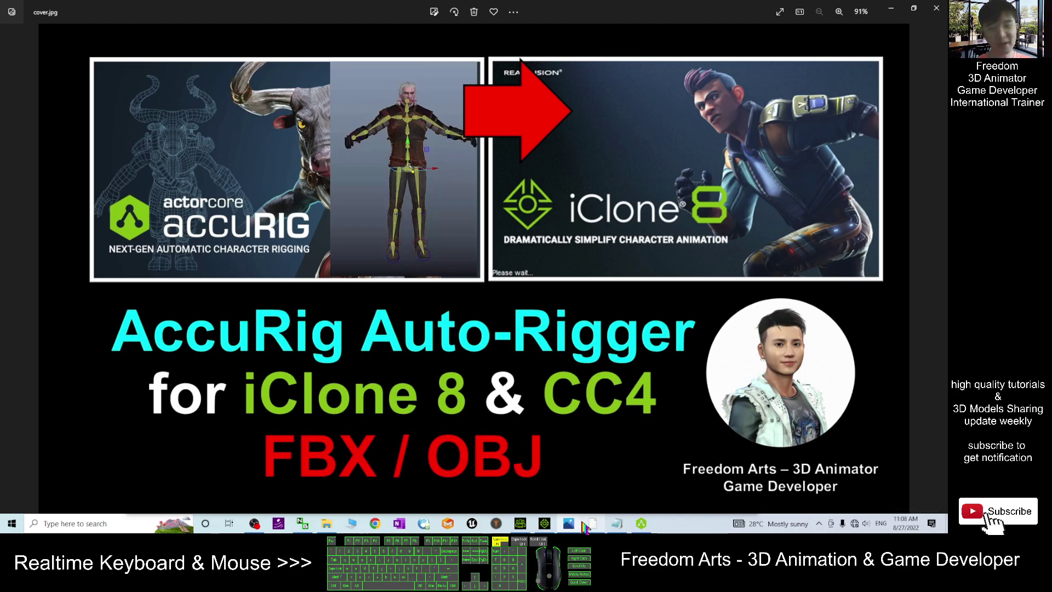
left_click(544, 524)
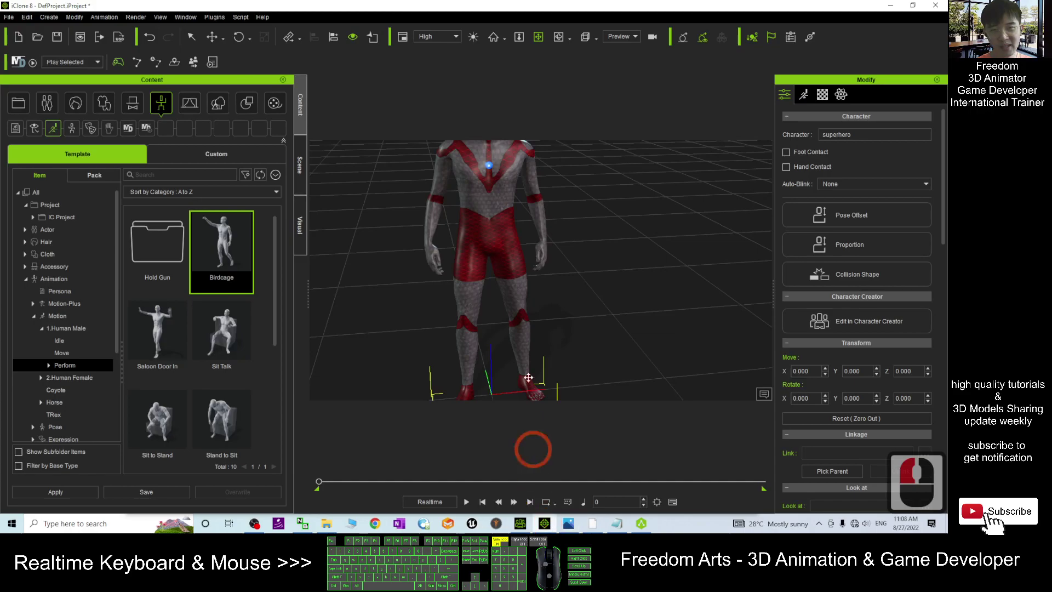
Step: Switch to iClone 8 and orbit to view the superhero from the side
left_click(546, 262)
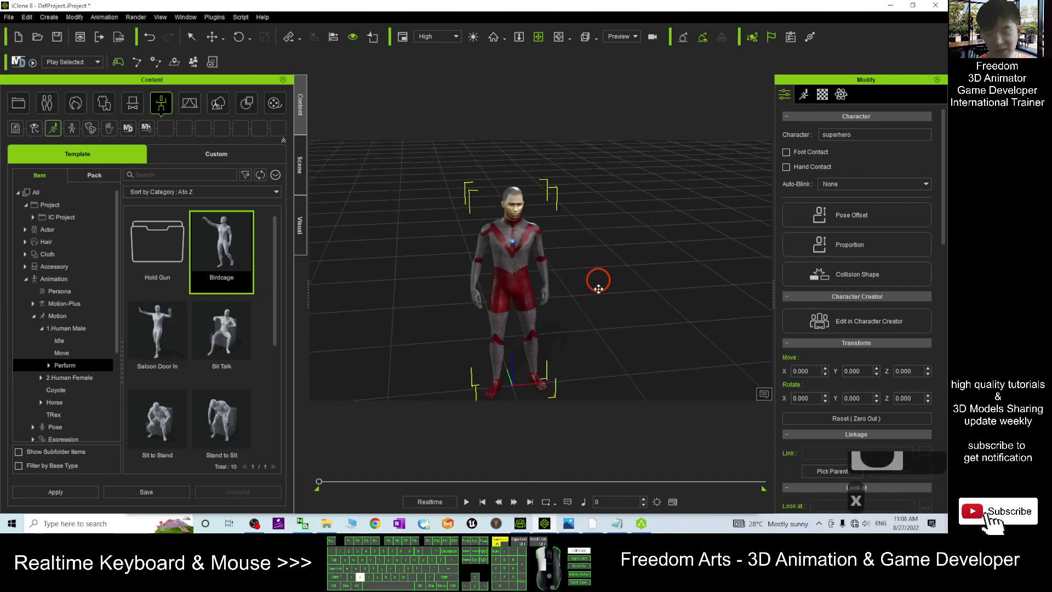
scroll(423, 249, "up", 6)
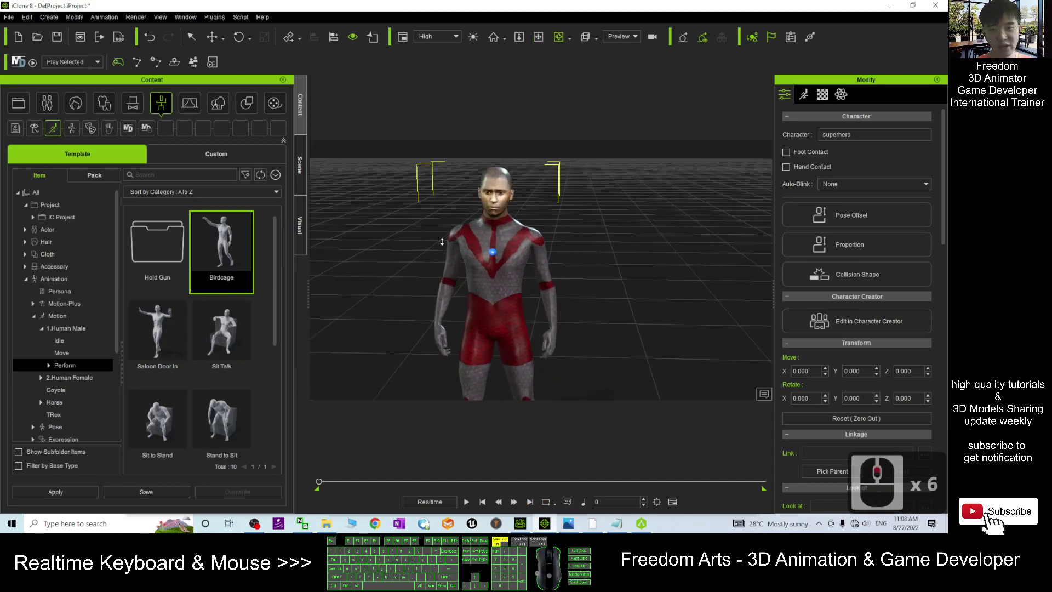
scroll(442, 242, "up", 4)
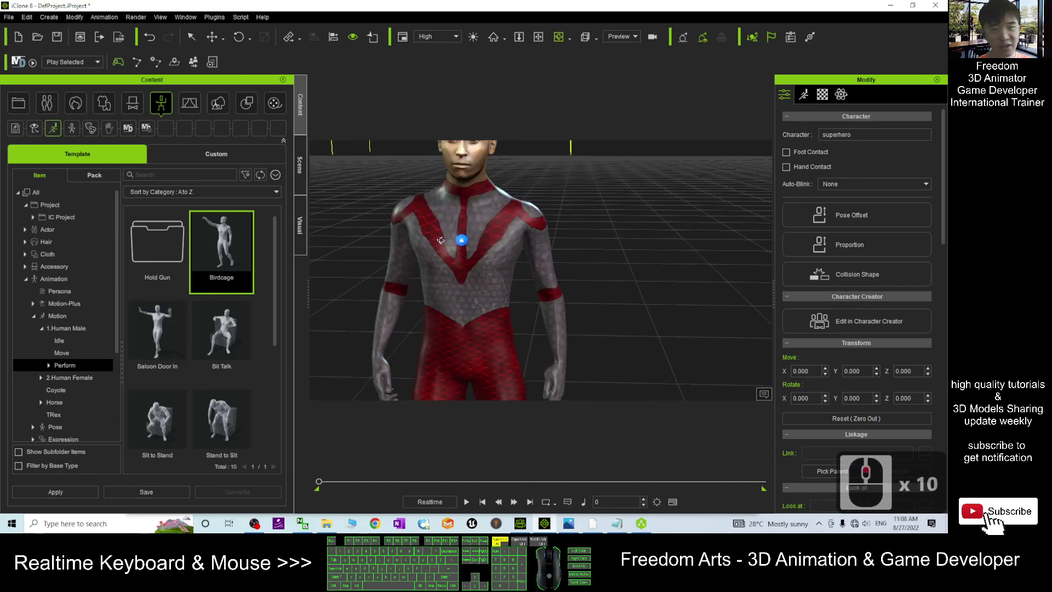
mouse_move(441, 242)
right_mouse_down()
mouse_move(600, 263)
mouse_move(384, 249)
mouse_move(646, 298)
mouse_move(561, 304)
right_mouse_up()
scroll(645, 299, "down", 3)
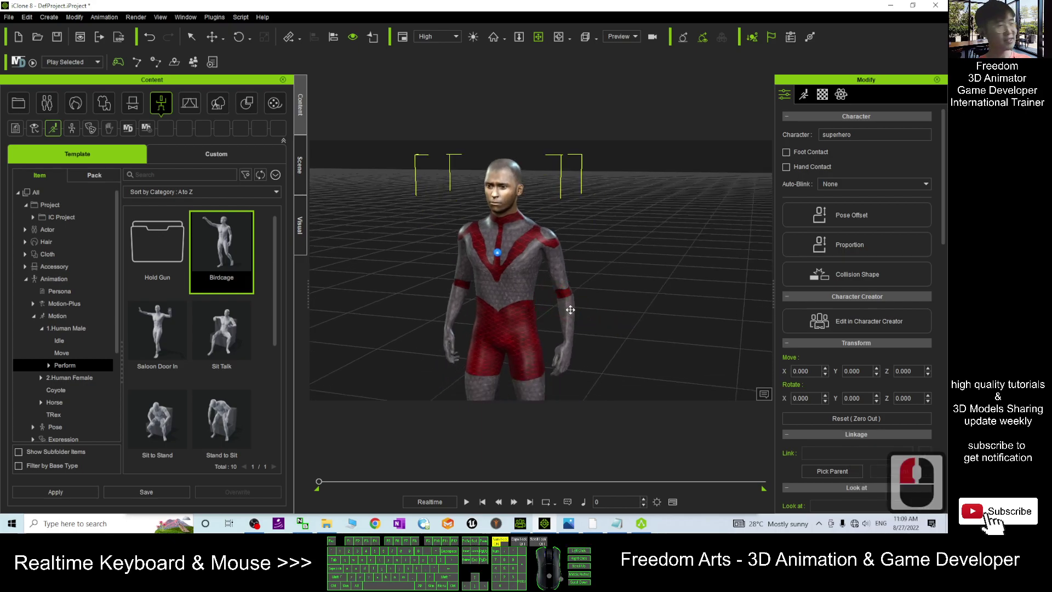